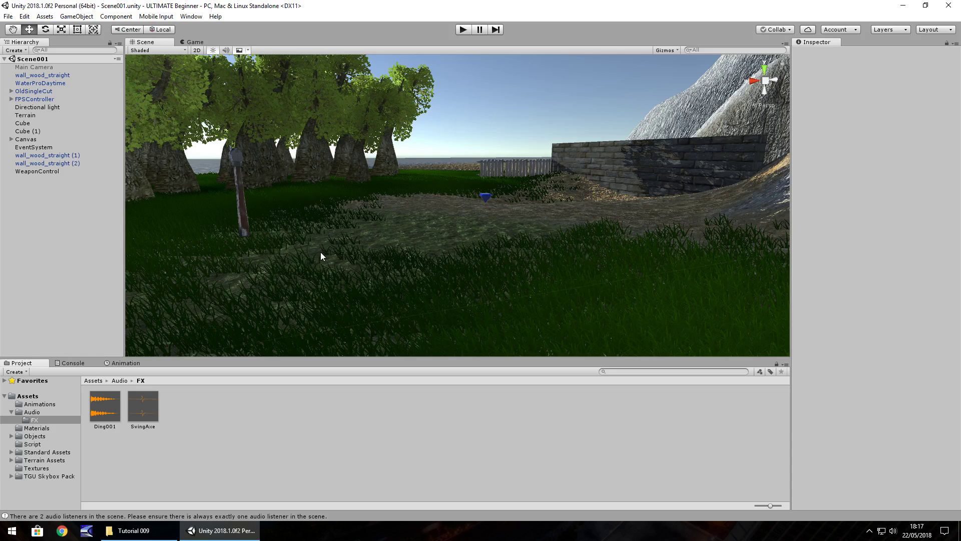
# - Fly the view through the forest, then open the Asset Store from the Window menu
pyautogui.moveTo(528, 96); pyautogui.dragTo(549, 124, button='right')
pyautogui.moveTo(455, 145); pyautogui.dragTo(371, 176, button='right')
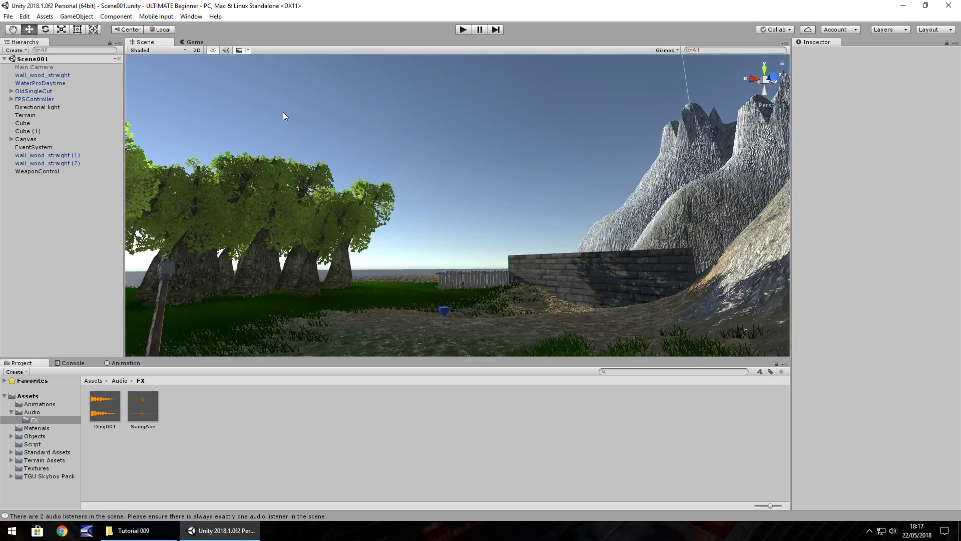
pyautogui.moveTo(285, 113); pyautogui.dragTo(566, 129, button='right')
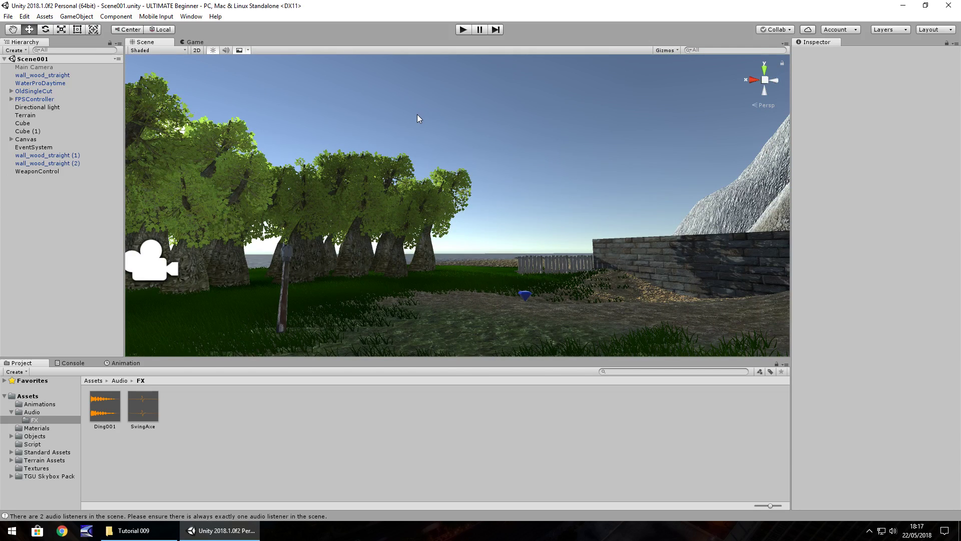
pyautogui.click(190, 17)
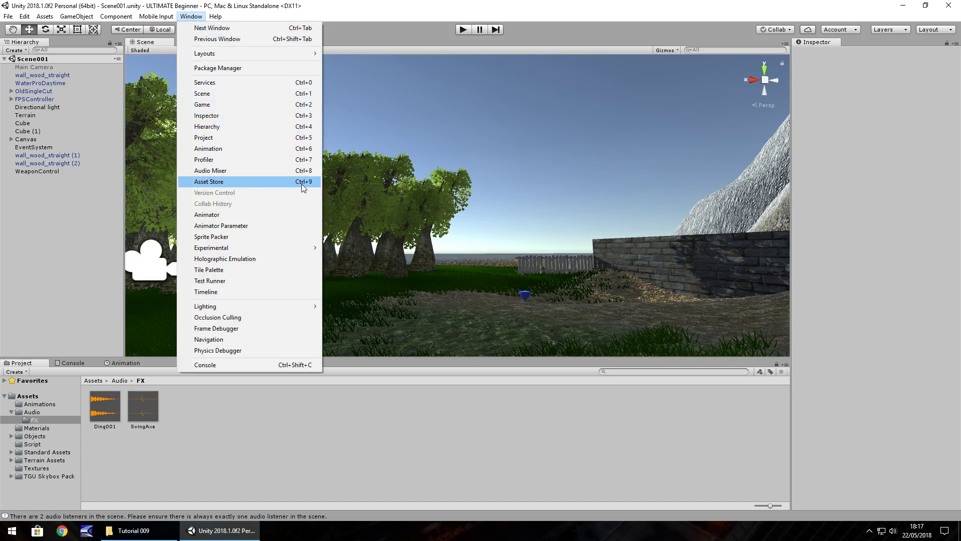
pyautogui.click(264, 181)
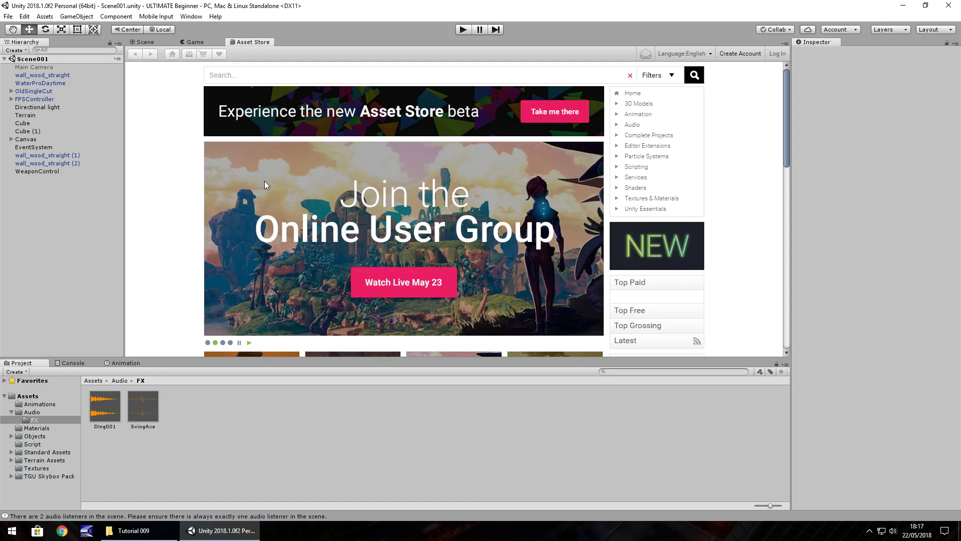
# - Search the Asset Store for 'skybox', correcting the misspelled 'skkybox' first
pyautogui.click(246, 78)
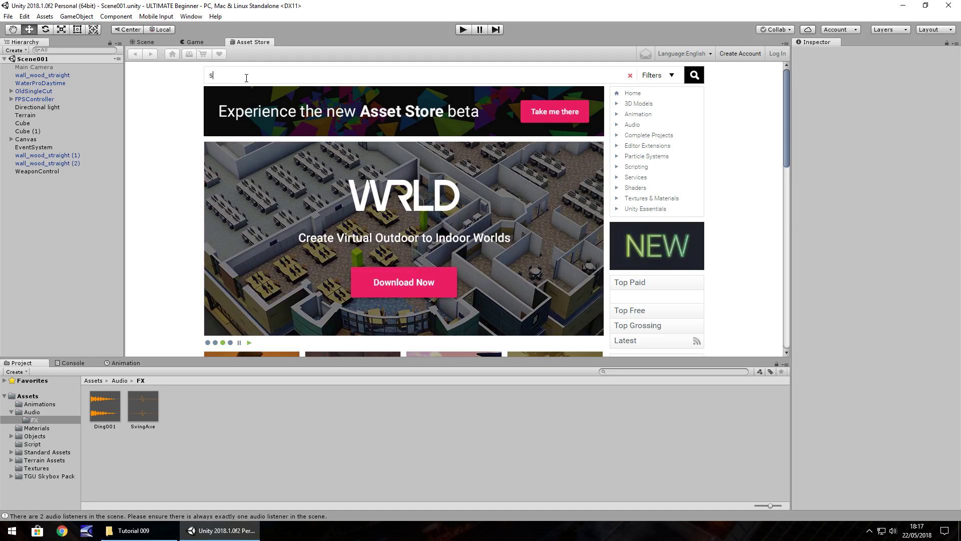
pyautogui.write('skkybox')
pyautogui.press('Return')
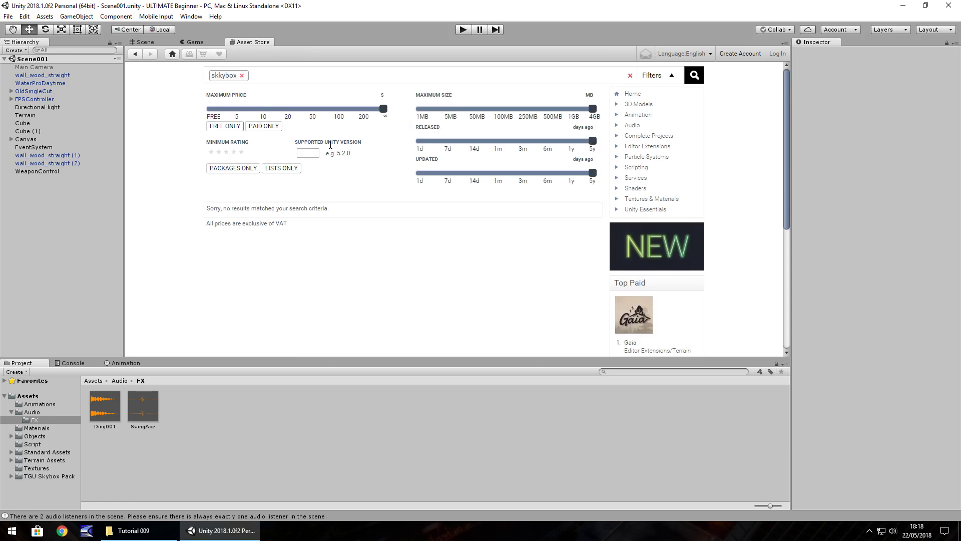
pyautogui.click(242, 76)
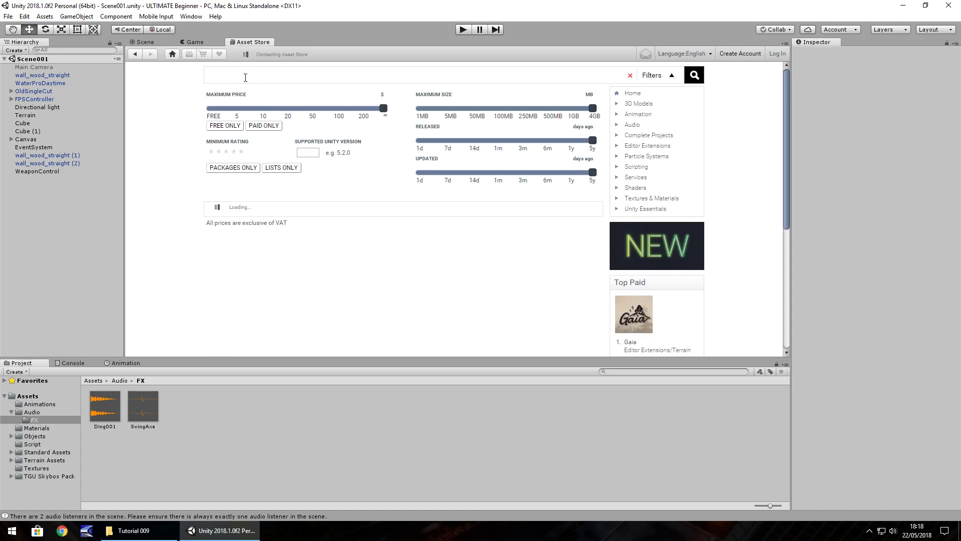
pyautogui.write('skybox')
pyautogui.press('Return')
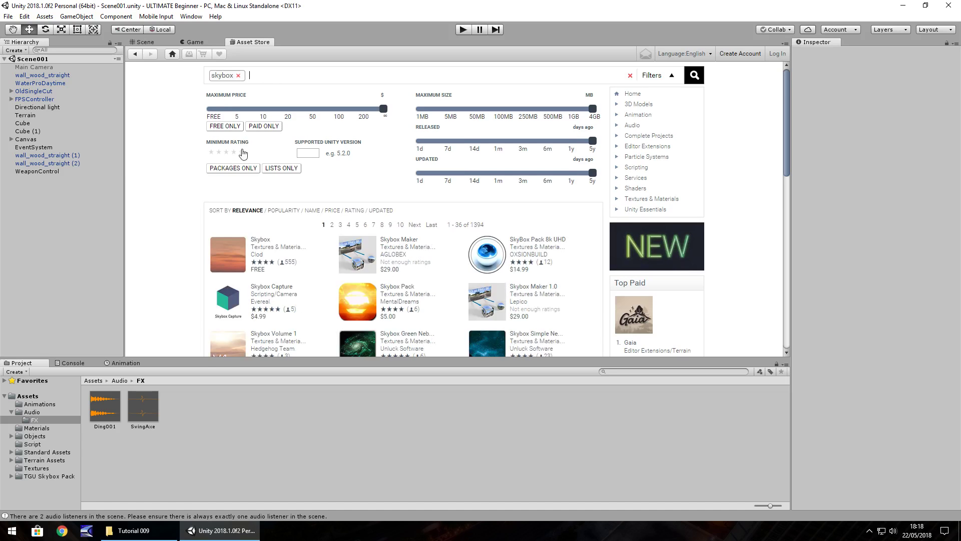
# - Filter the results to FREE ONLY and open the TGU Skybox Pack page
pyautogui.click(226, 128)
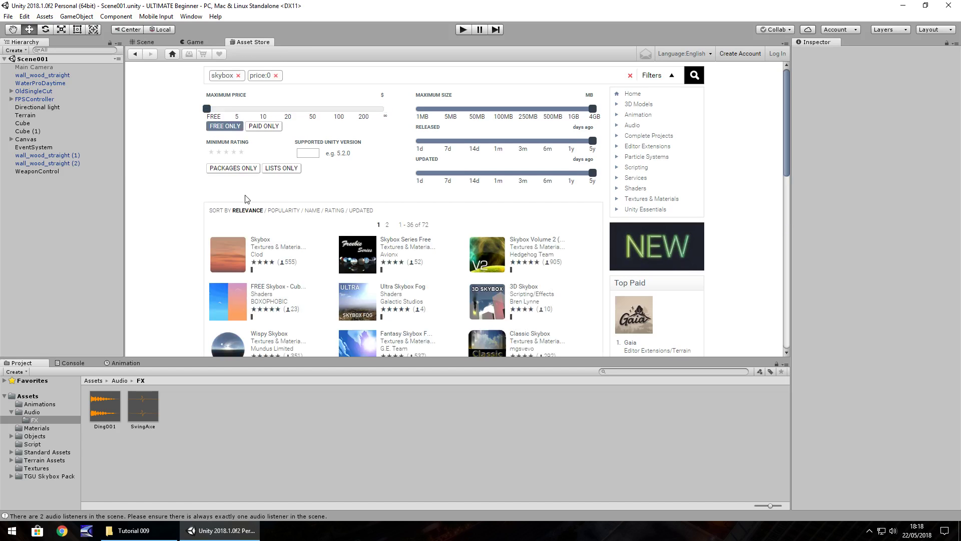
pyautogui.scroll(-3, 275, 214)
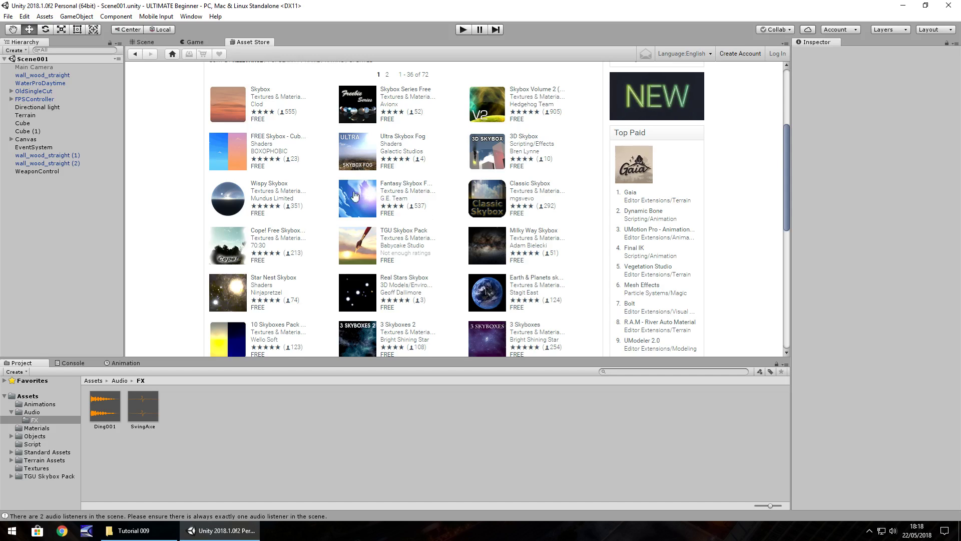
pyautogui.scroll(1, 290, 196)
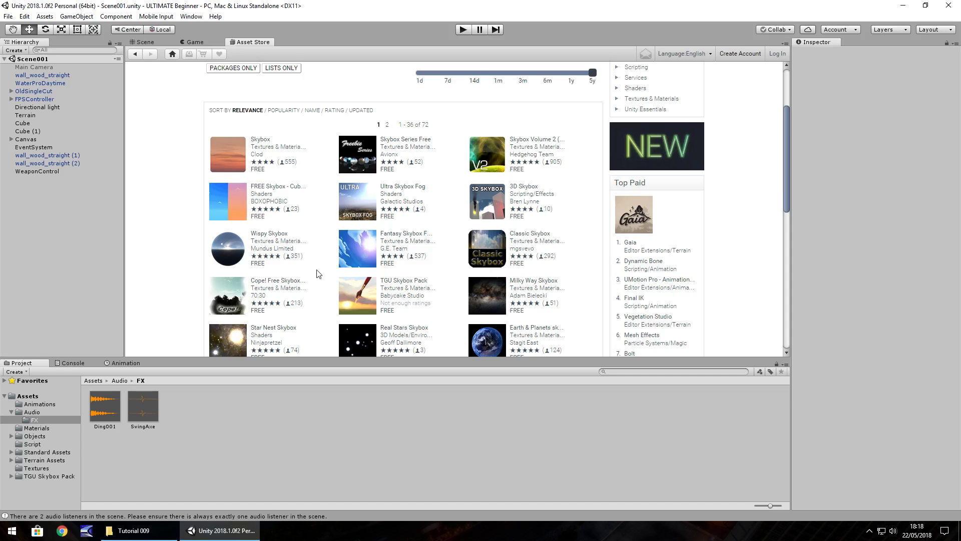
pyautogui.click(402, 283)
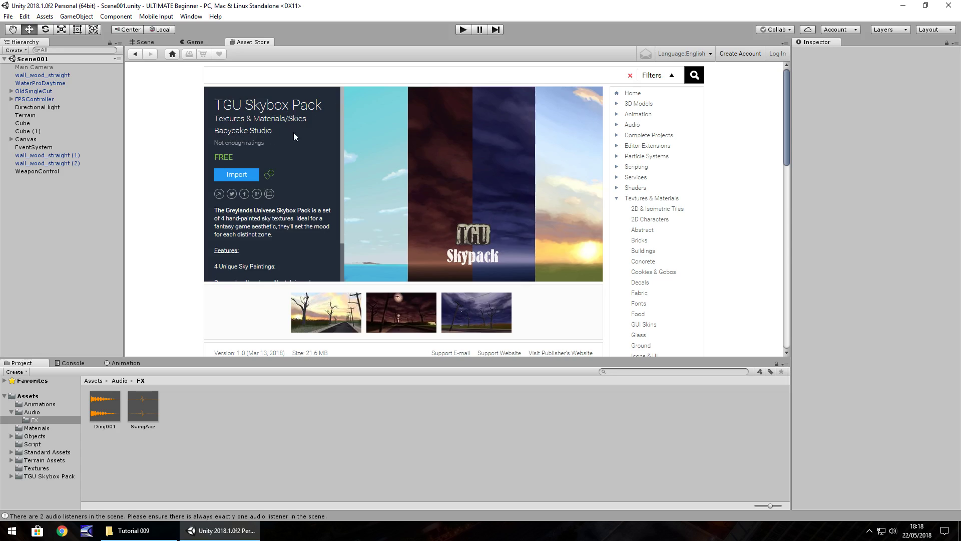
# - Browse Babycake Studio's assets, go back to TGU Skybox Pack, then return to the Scene tab
pyautogui.click(254, 131)
pyautogui.scroll(-5, 284, 230)
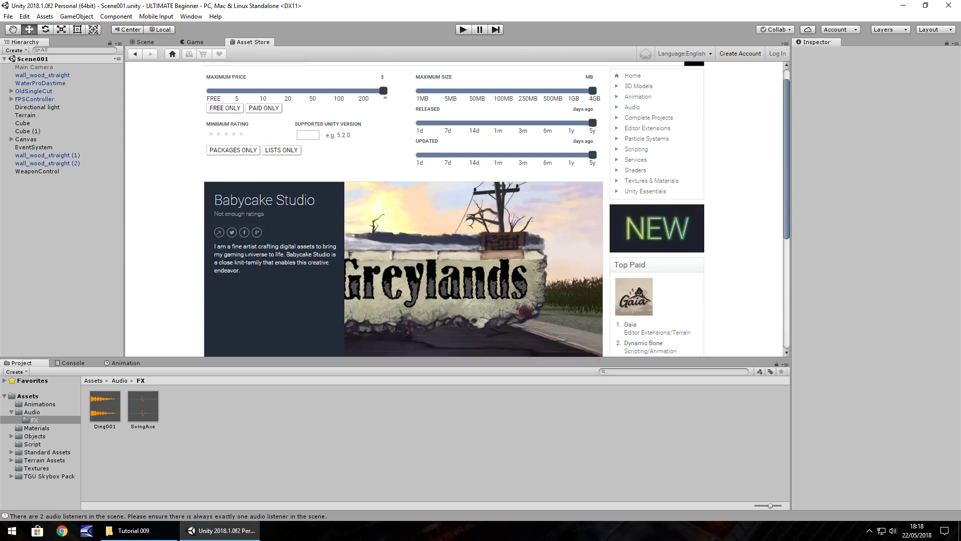
pyautogui.scroll(5, 215, 150)
pyautogui.click(135, 54)
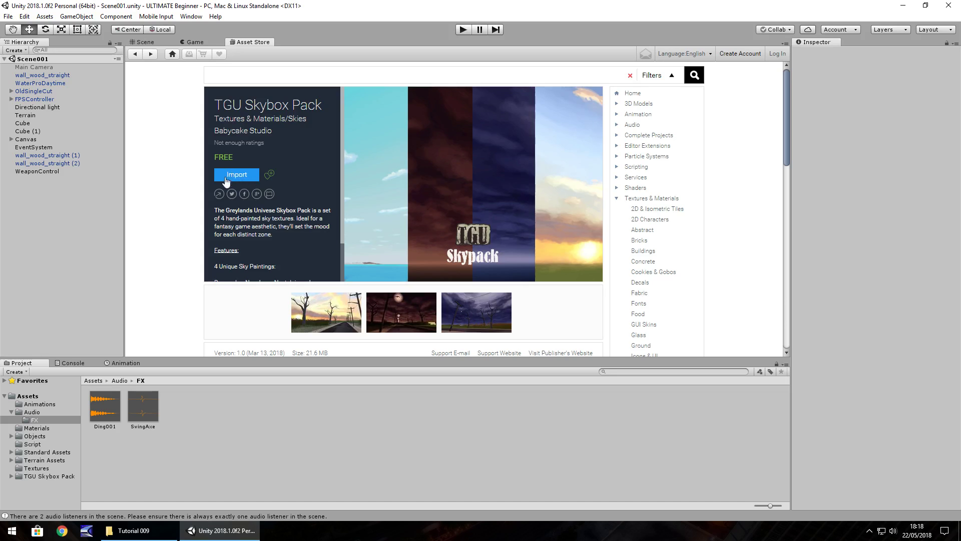
pyautogui.click(145, 42)
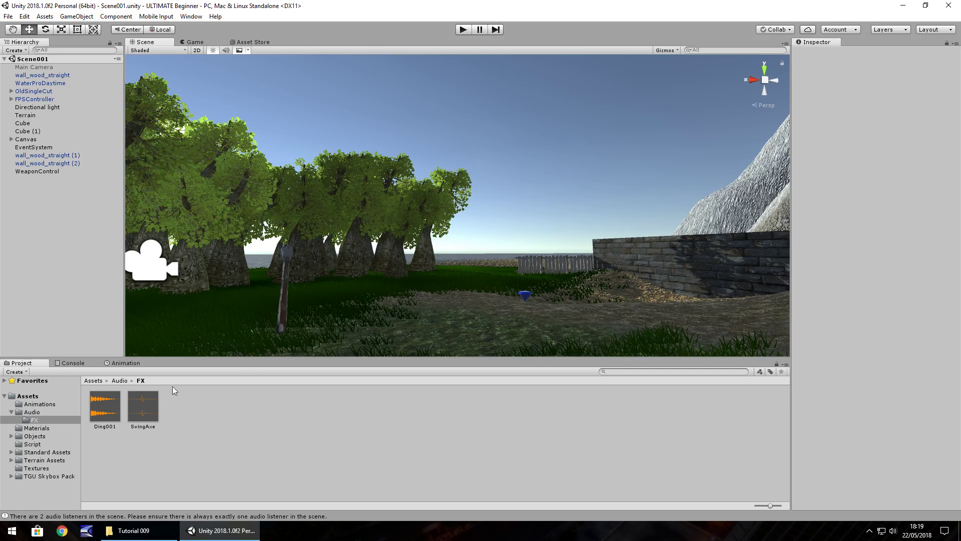
# - Open Window > Lighting > Settings and look over the environment options
pyautogui.click(187, 19)
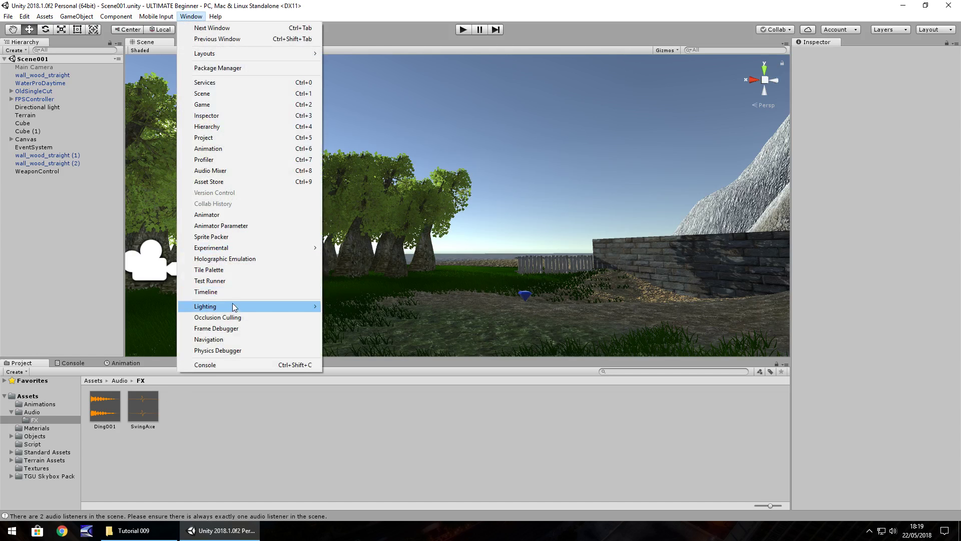
pyautogui.moveTo(231, 308)
pyautogui.click(349, 307)
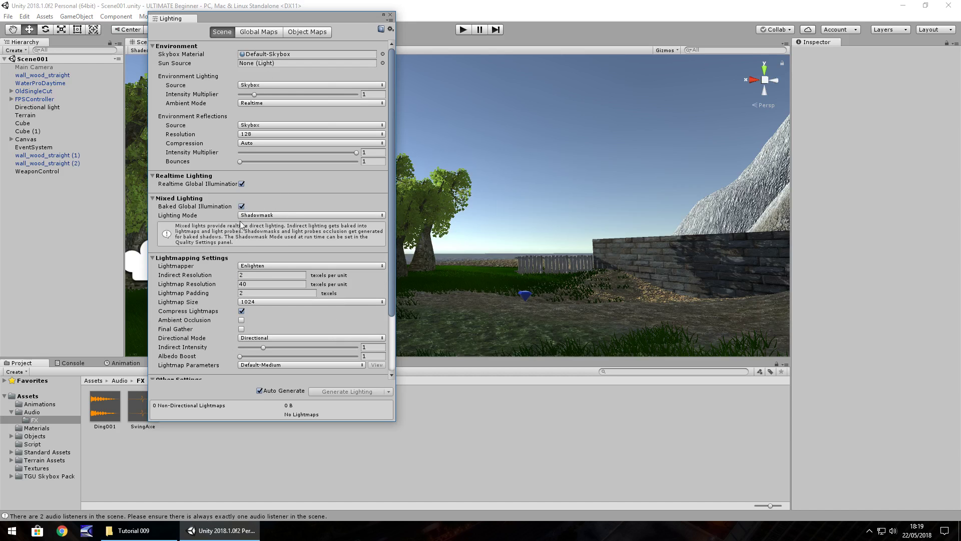
pyautogui.scroll(-3, 235, 232)
pyautogui.scroll(3, 227, 270)
# - Try Branches_1, EthanWhite and FacingLeaves_4 as the Skybox Material, then browse the list
pyautogui.click(383, 54)
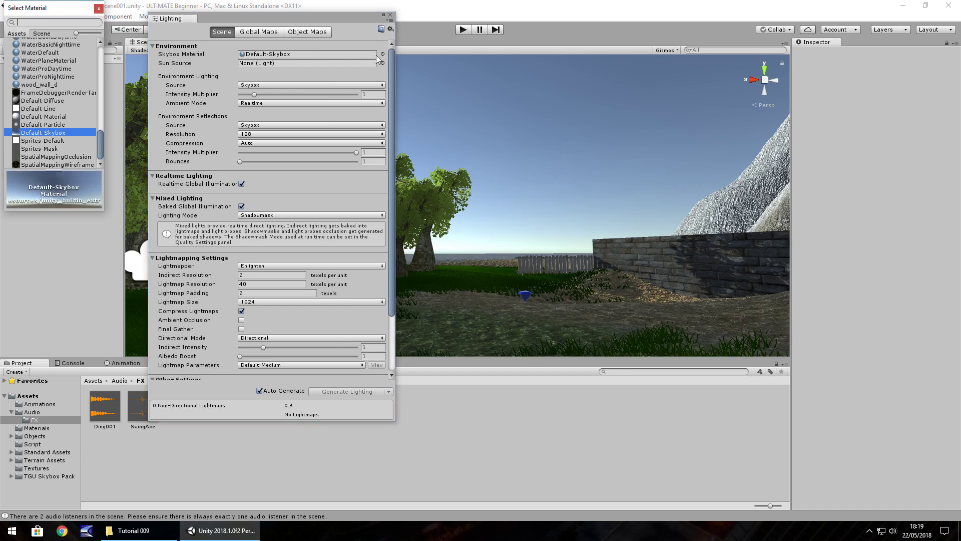
pyautogui.scroll(10, 62, 121)
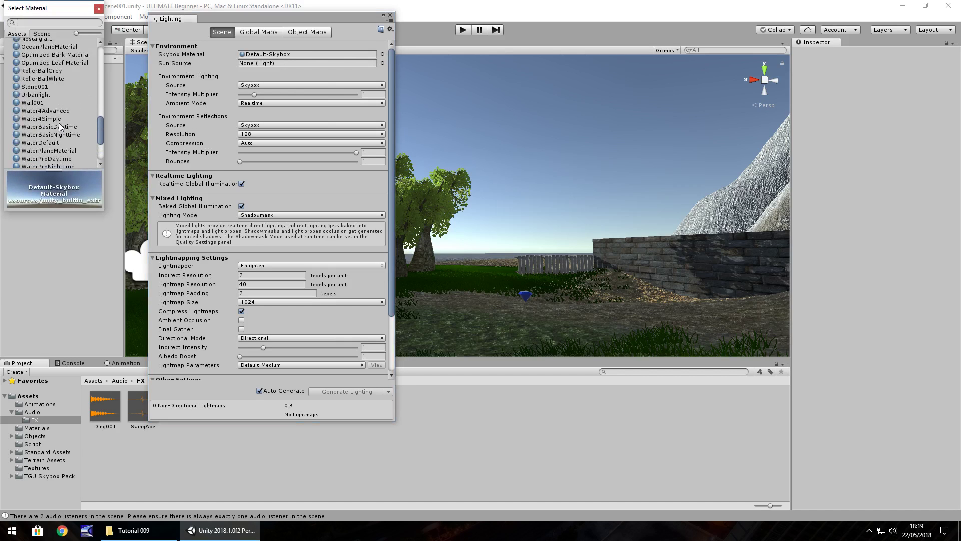
pyautogui.scroll(8, 52, 118)
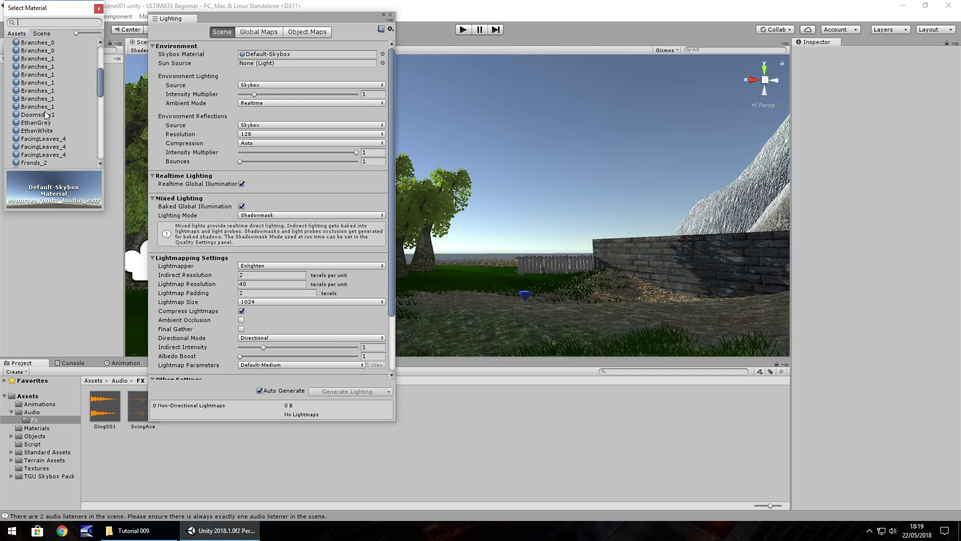
pyautogui.click(40, 106)
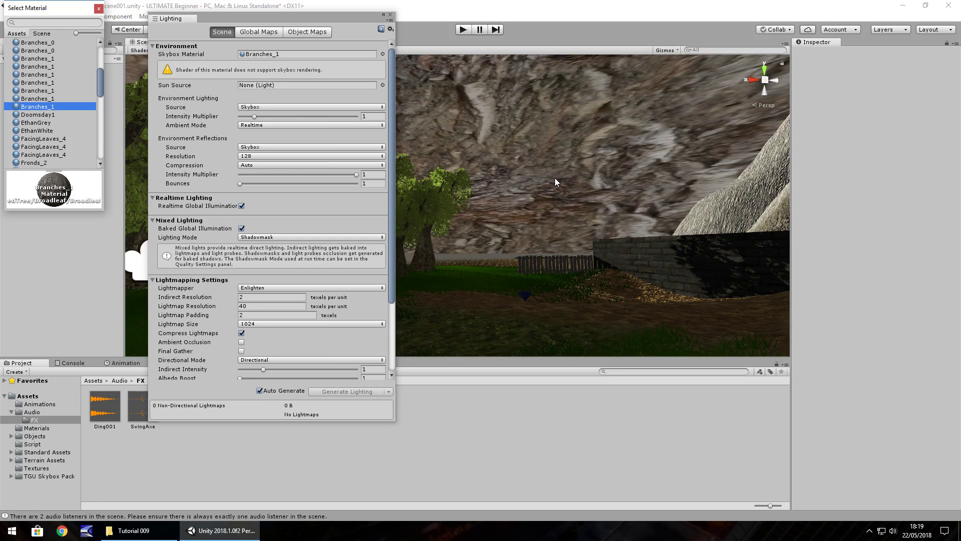
pyautogui.click(41, 131)
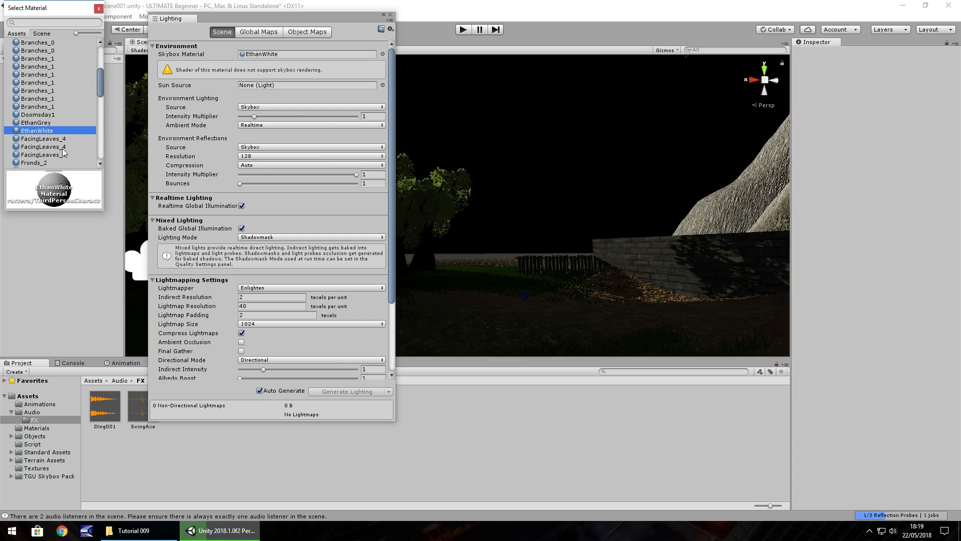
pyautogui.click(62, 148)
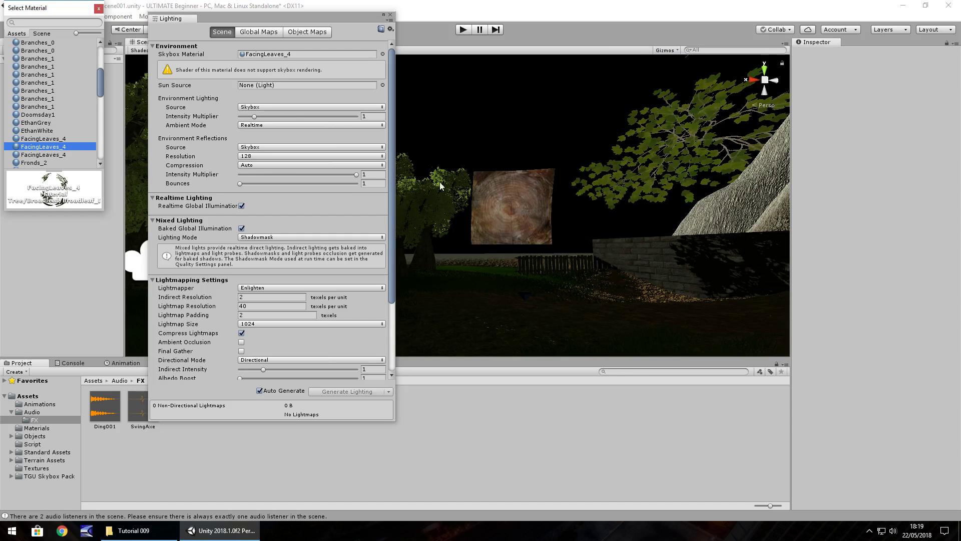
pyautogui.scroll(-3, 34, 128)
pyautogui.scroll(-4, 62, 126)
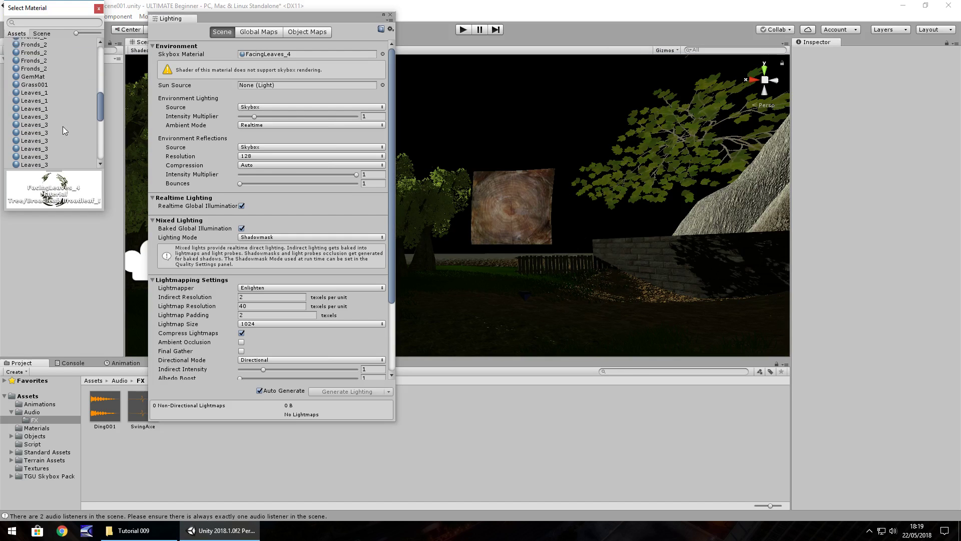
pyautogui.scroll(-3, 57, 125)
pyautogui.scroll(-2, 56, 126)
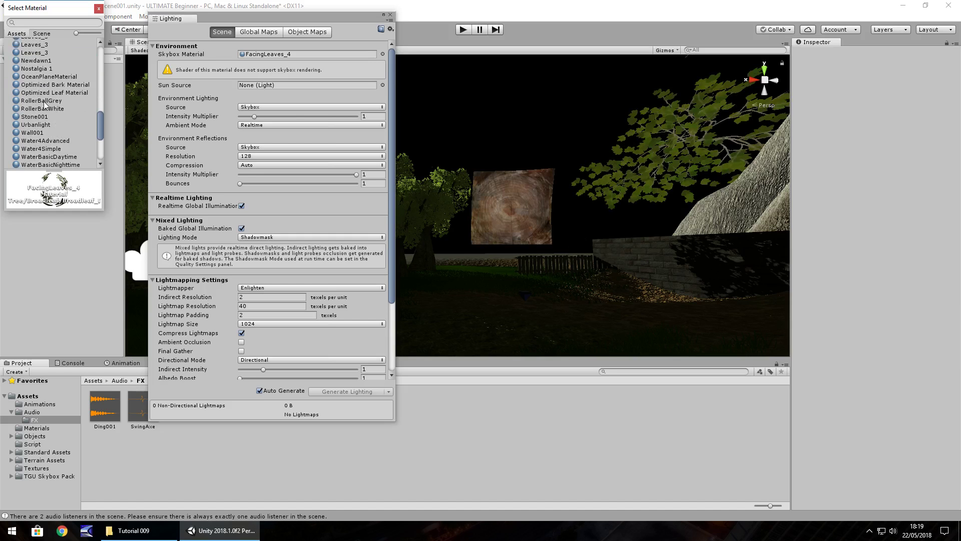
pyautogui.scroll(5, 59, 123)
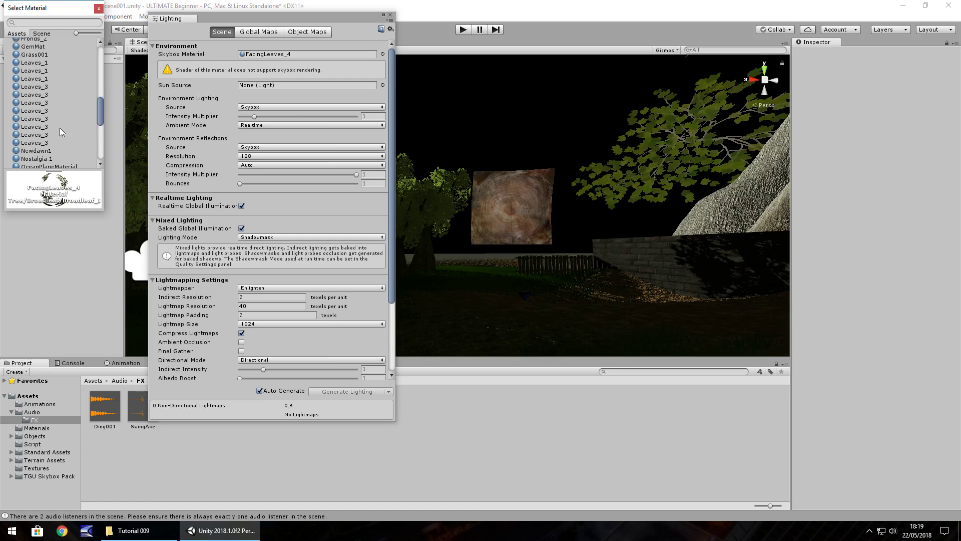
# - Try Nostalgia 1, Newdawn1, OceanPlaneMaterial, RollerBallWhite, Wall001 and Urbanlight as the skybox
pyautogui.click(31, 159)
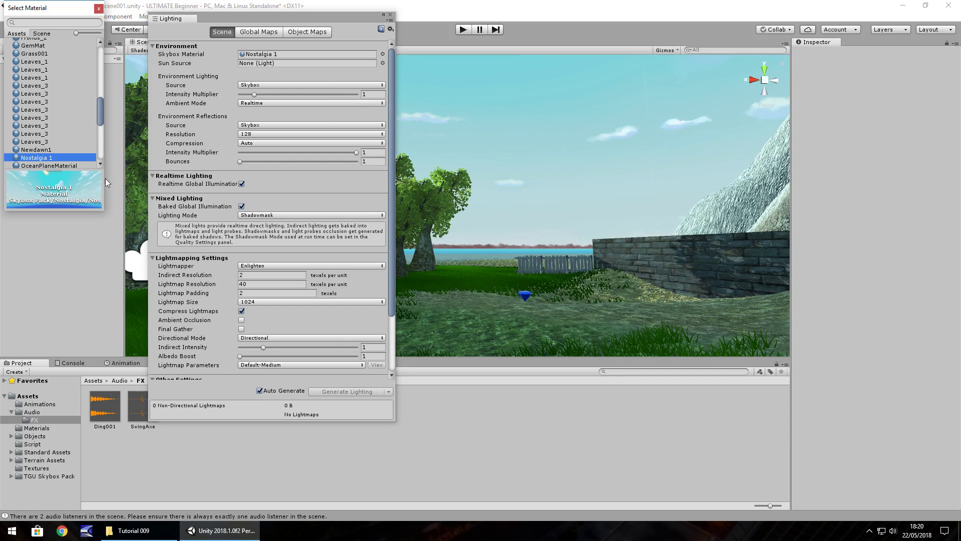
pyautogui.click(45, 150)
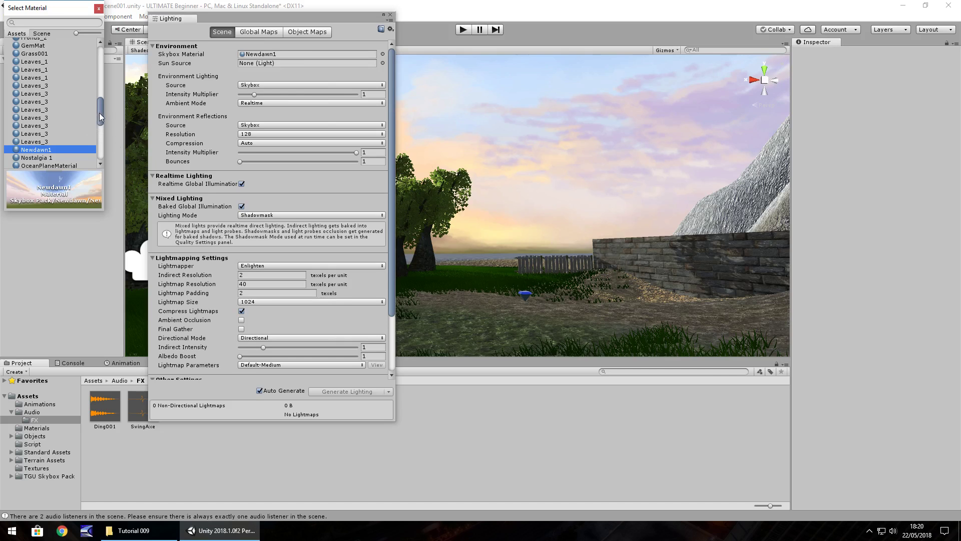
pyautogui.click(65, 166)
pyautogui.scroll(-5, 100, 125)
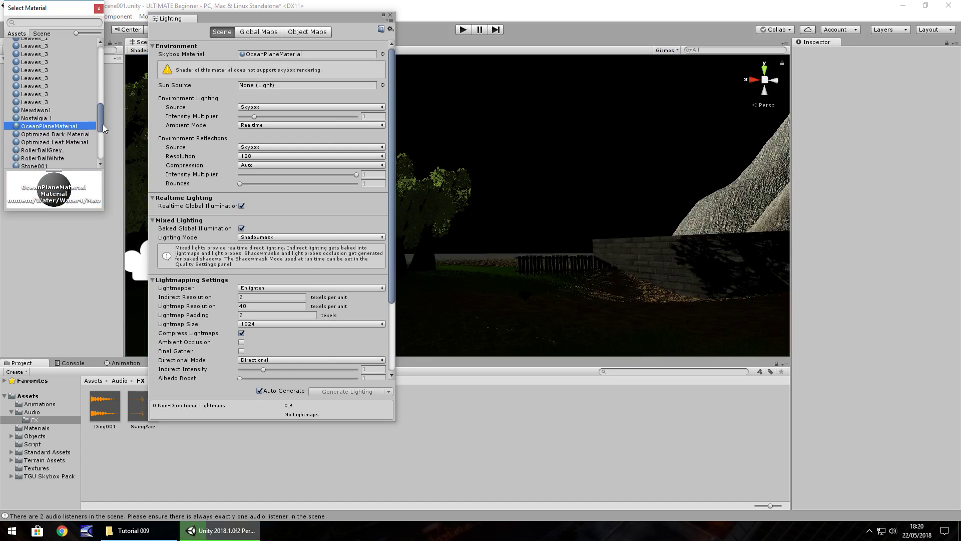
pyautogui.click(56, 118)
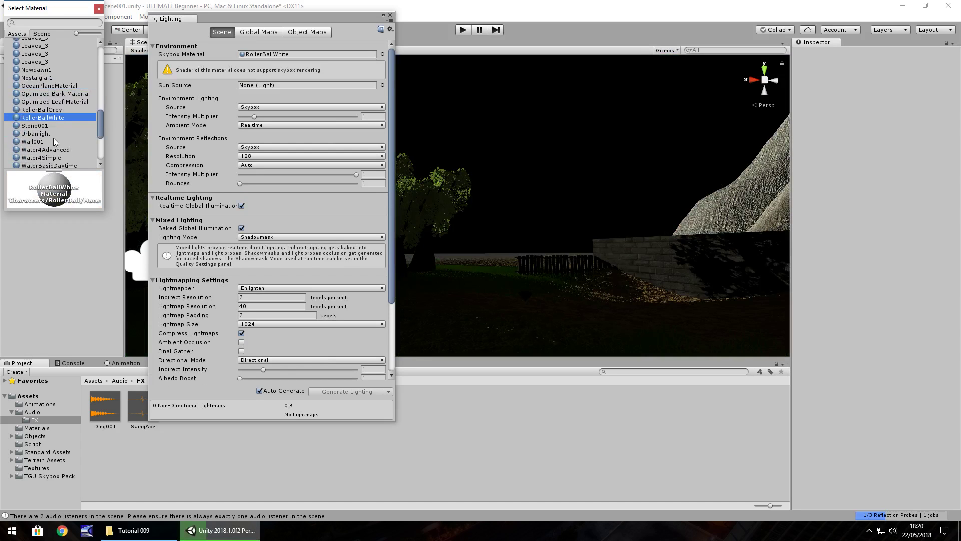
pyautogui.click(50, 140)
pyautogui.click(48, 135)
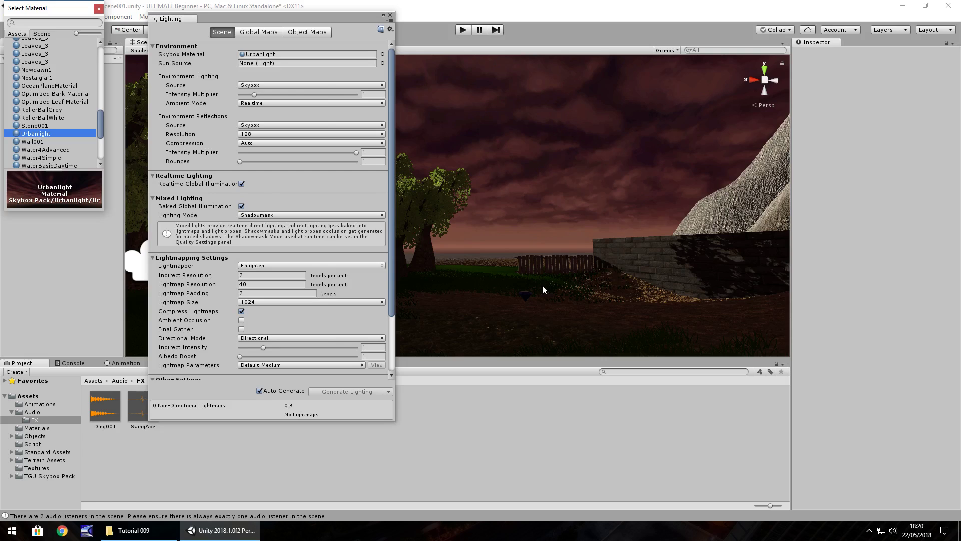
# - Compare Nostalgia 1 with the Newdawn1 sunset and settle on Nostalgia 1
pyautogui.click(39, 79)
pyautogui.click(40, 70)
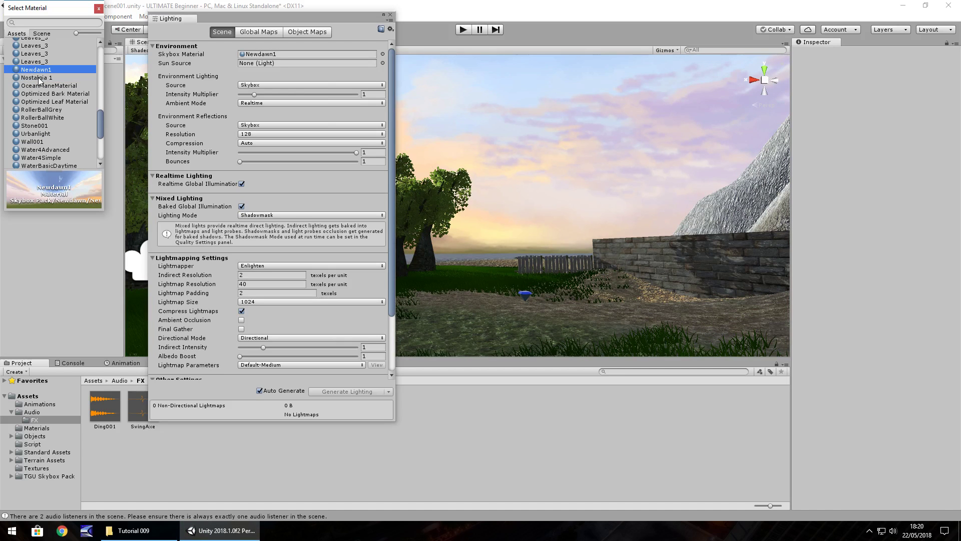
pyautogui.click(38, 78)
pyautogui.click(40, 72)
pyautogui.click(48, 79)
pyautogui.click(40, 70)
pyautogui.click(44, 79)
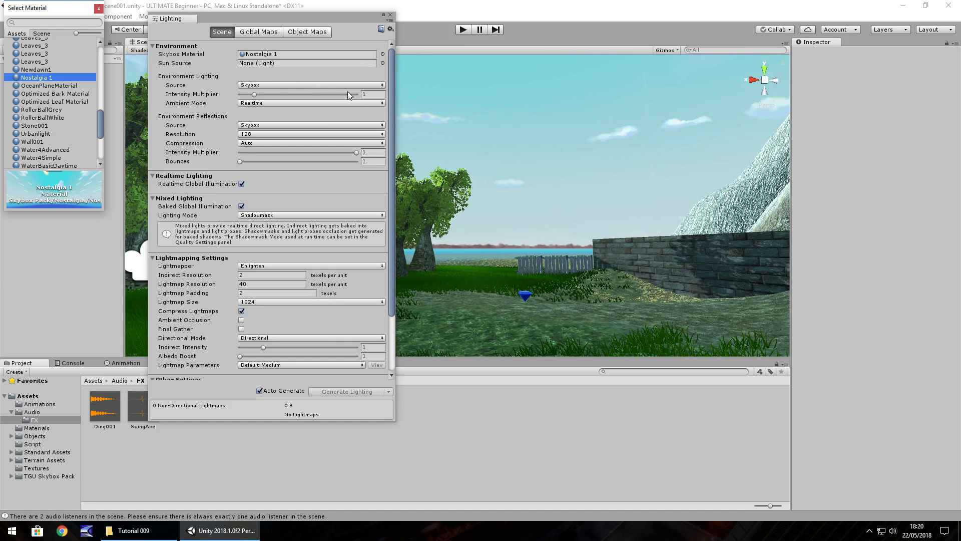
# - Test the Intensity Multiplier at 8 and 0, reset it to 1, and set Source to Color
pyautogui.moveTo(265, 99); pyautogui.dragTo(364, 106)
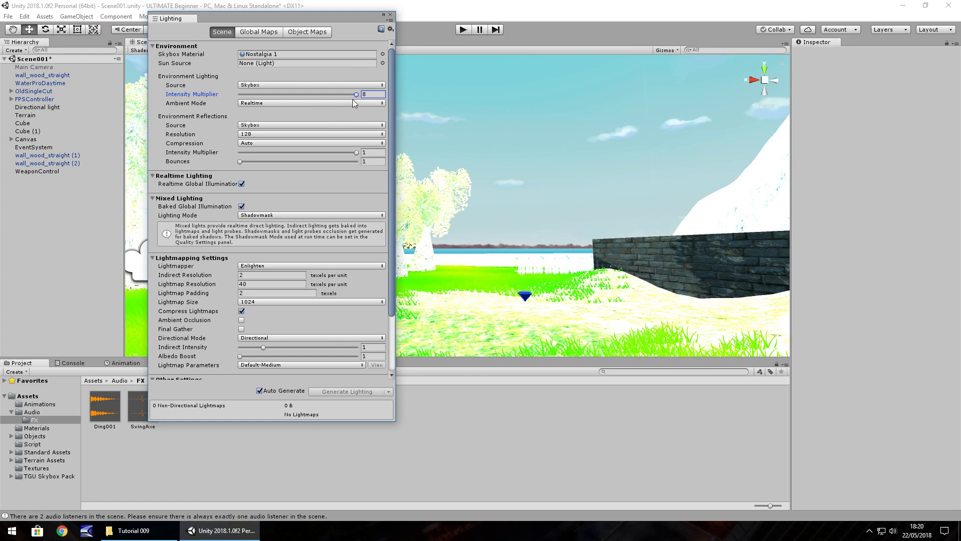
pyautogui.moveTo(356, 94); pyautogui.dragTo(221, 88)
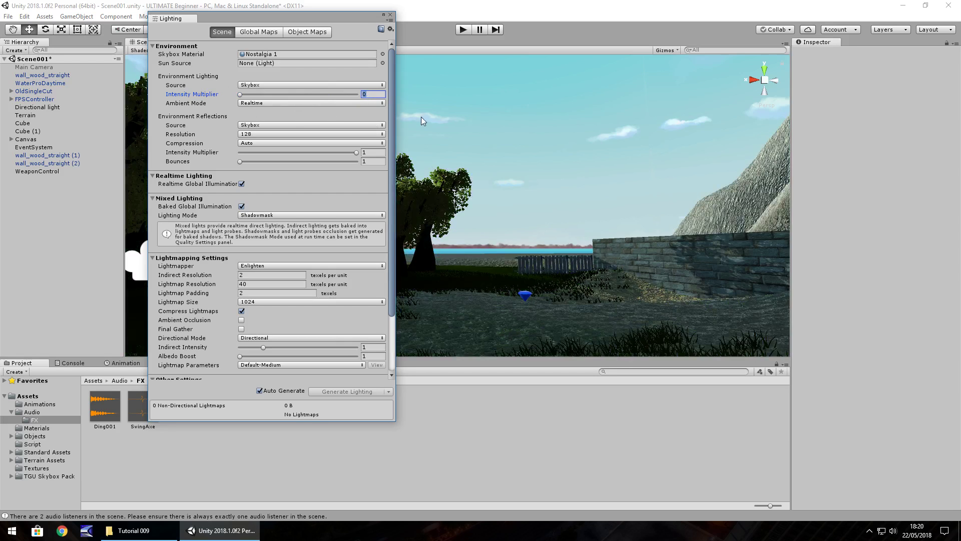
pyautogui.write('1')
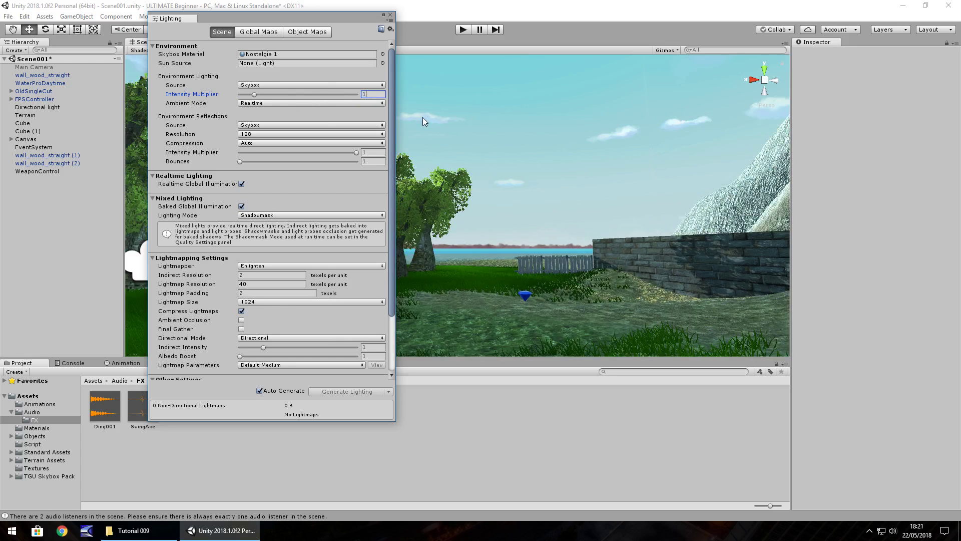
pyautogui.click(277, 85)
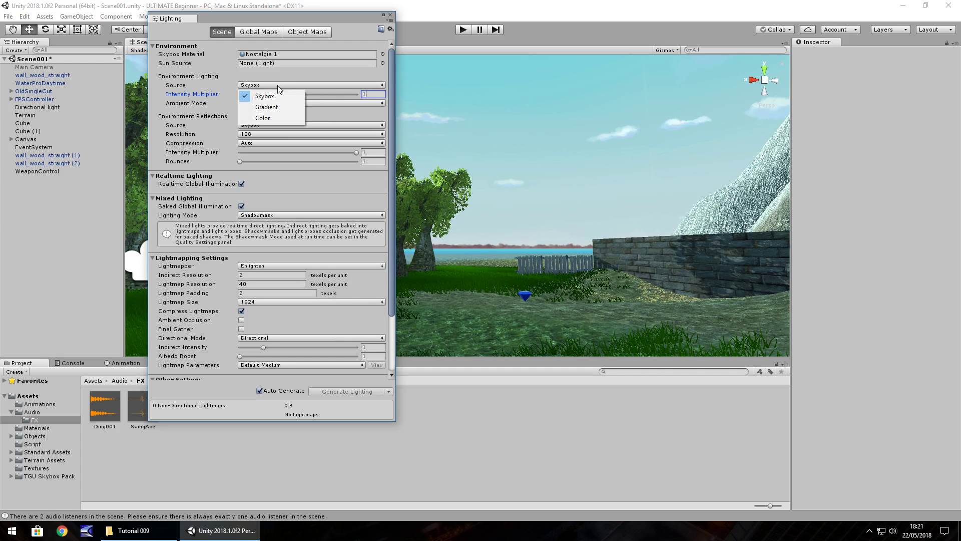
pyautogui.click(272, 117)
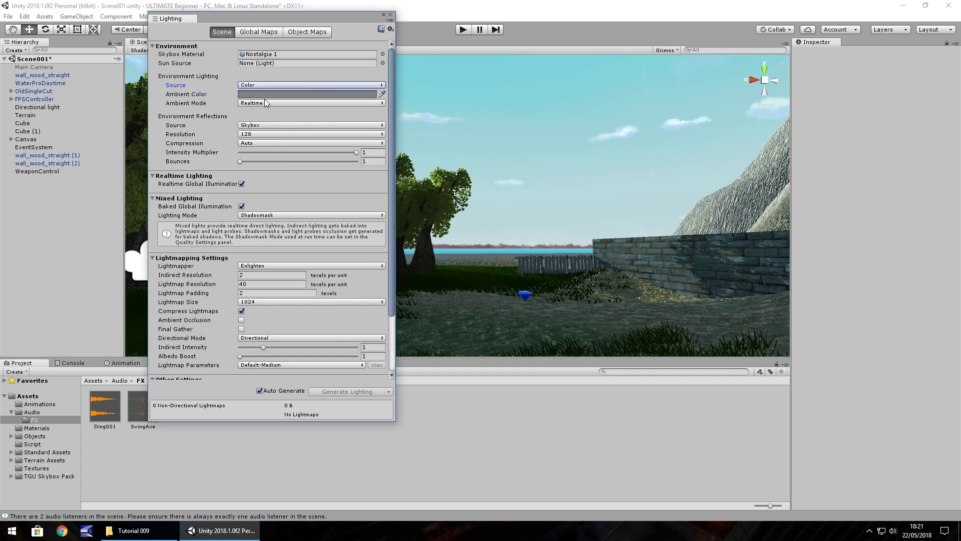
# - Pick a pale yellow ambient colour F5F673 in the HDR Color picker
pyautogui.click(265, 94)
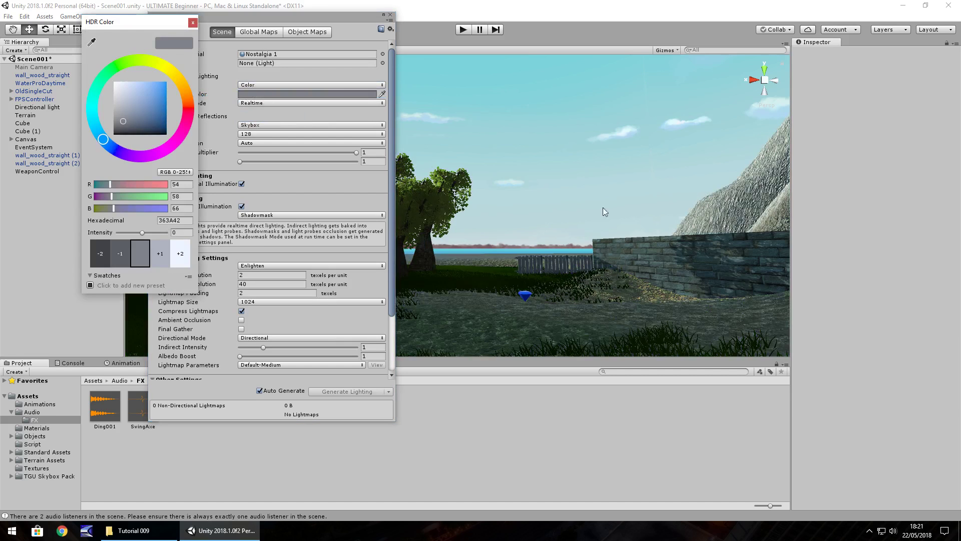
pyautogui.click(169, 148)
pyautogui.moveTo(143, 121); pyautogui.dragTo(219, 81)
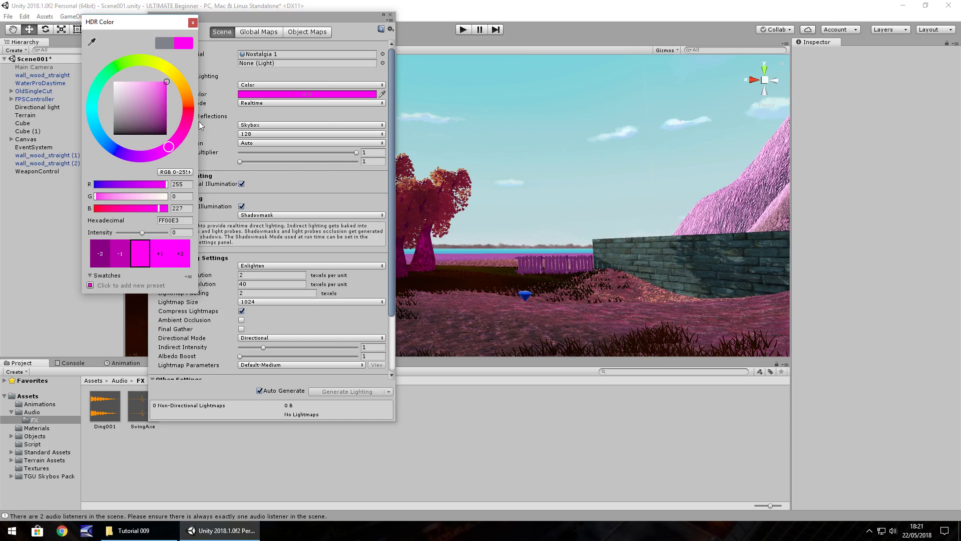
pyautogui.click(143, 60)
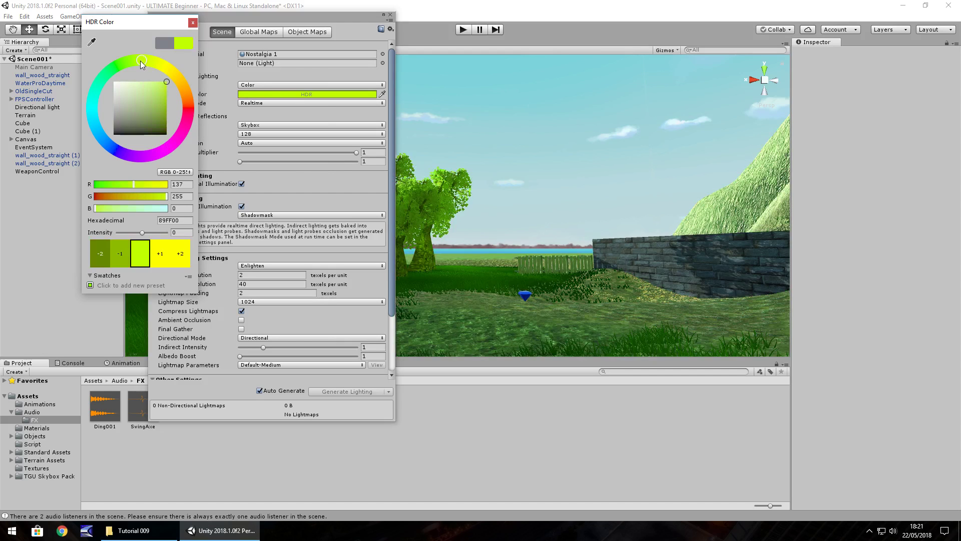
pyautogui.moveTo(124, 66)
pyautogui.mouseDown()
pyautogui.moveTo(103, 83)
pyautogui.moveTo(140, 63)
pyautogui.mouseUp()
pyautogui.moveTo(144, 101); pyautogui.dragTo(111, 66)
pyautogui.moveTo(93, 100); pyautogui.dragTo(163, 66)
pyautogui.click(142, 84)
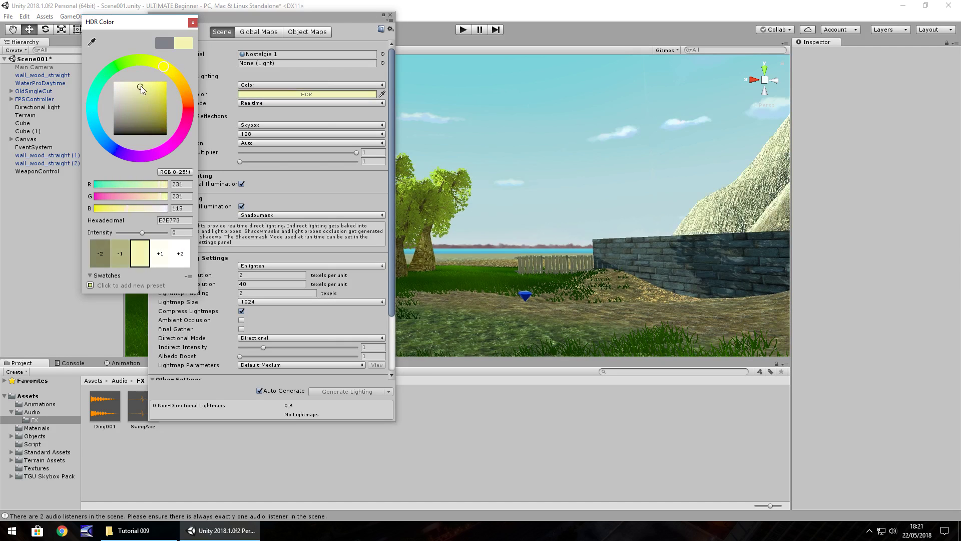
# - Switch the Skybox Material to the Newdawn1 sunset
pyautogui.click(192, 23)
pyautogui.click(383, 54)
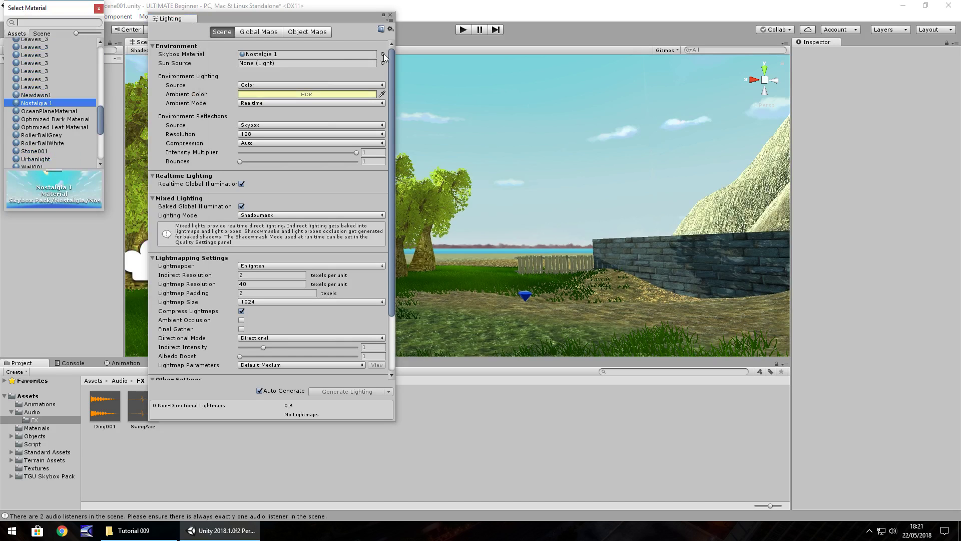
pyautogui.click(38, 96)
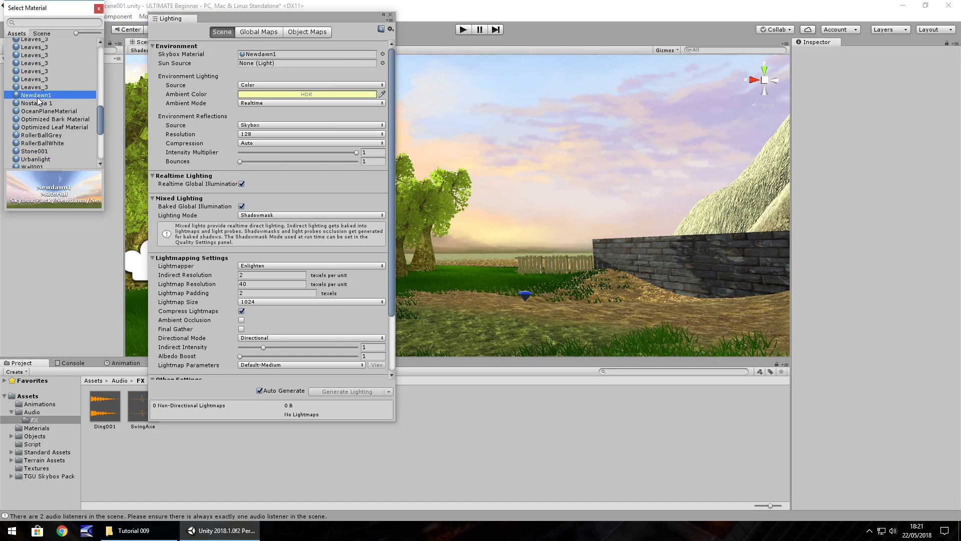
# - Soften the ambient colour to pale yellow-green C8D972 and close the Lighting window
pyautogui.click(362, 95)
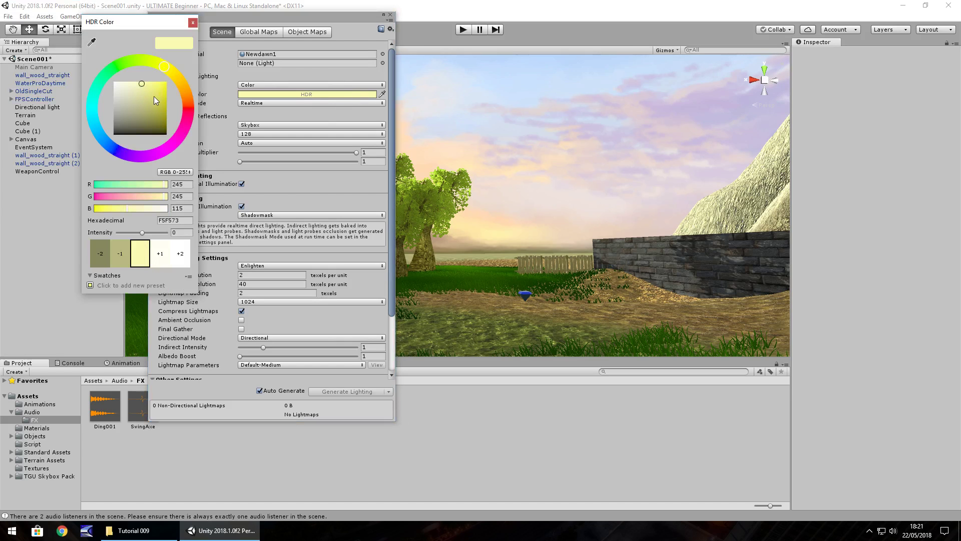
pyautogui.moveTo(155, 96)
pyautogui.mouseDown()
pyautogui.moveTo(166, 98)
pyautogui.moveTo(155, 63)
pyautogui.mouseUp()
pyautogui.moveTo(127, 95); pyautogui.dragTo(140, 90)
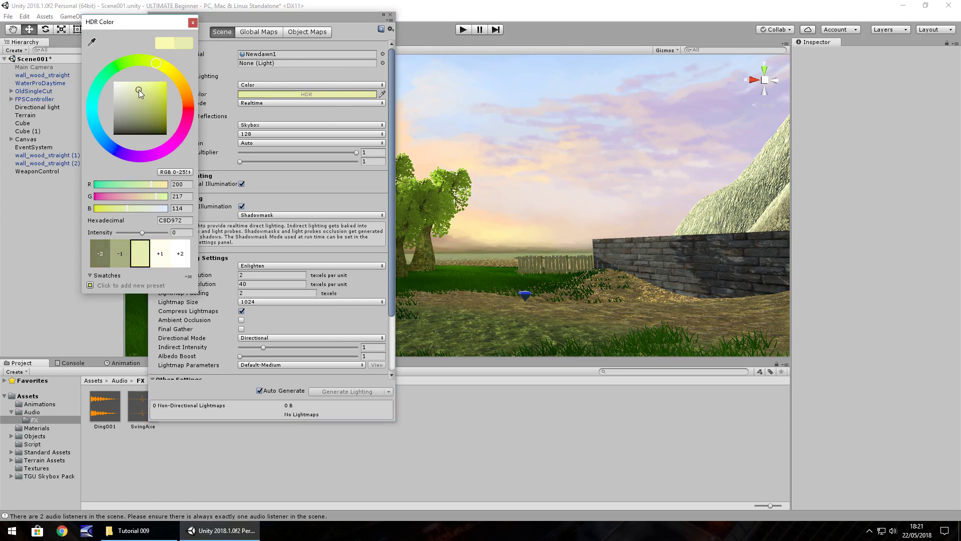
pyautogui.click(191, 24)
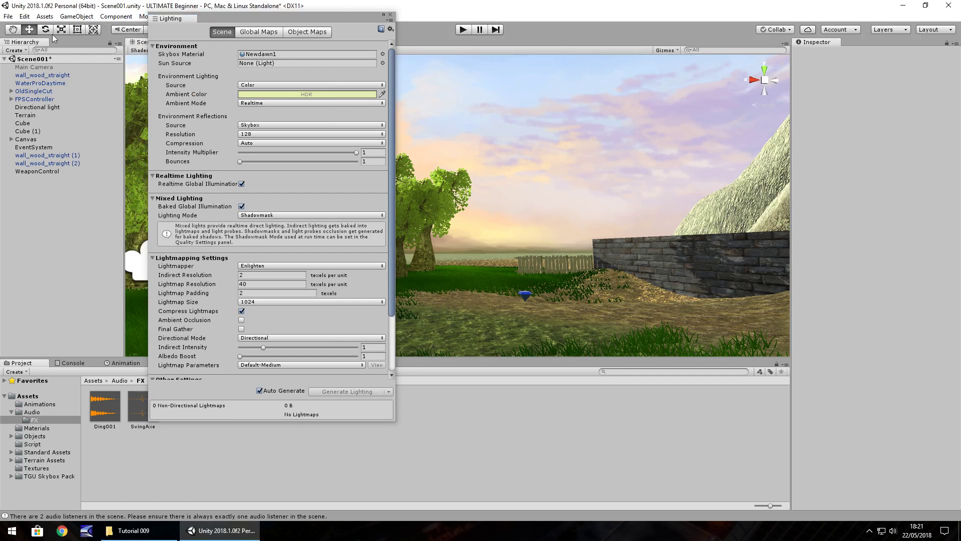
pyautogui.click(390, 15)
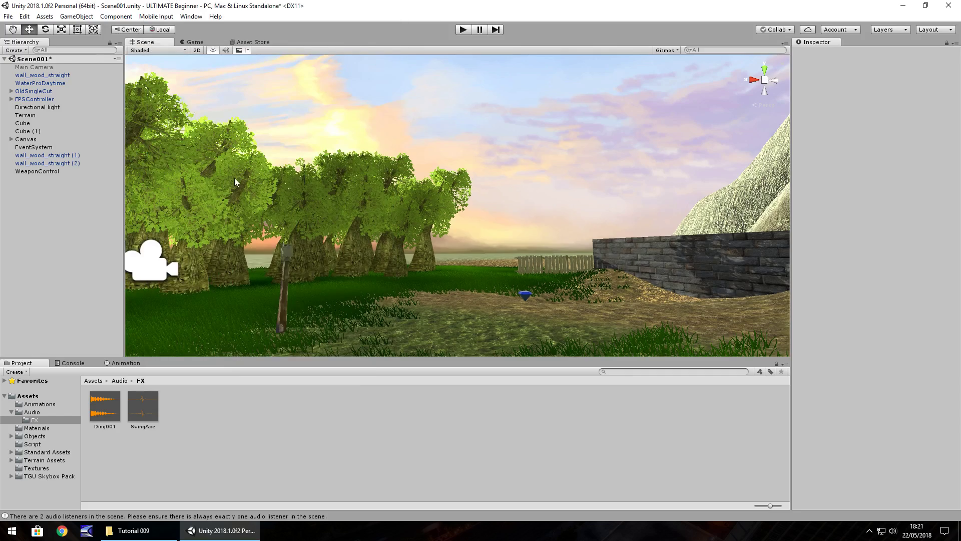
# - Toggle the Directional light off and on, then raise its intensity to 8.72
pyautogui.moveTo(237, 178); pyautogui.dragTo(226, 134, button='right')
pyautogui.click(41, 108)
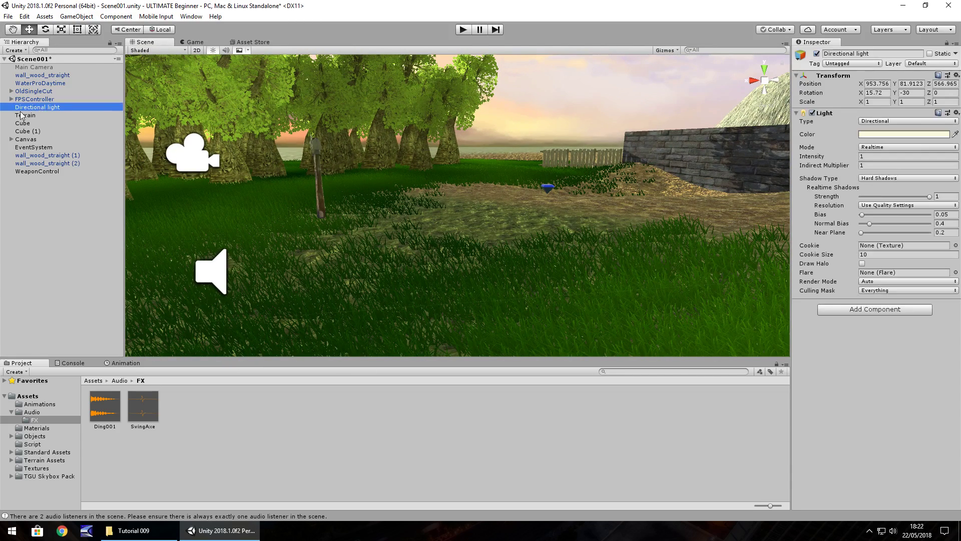
pyautogui.click(816, 54)
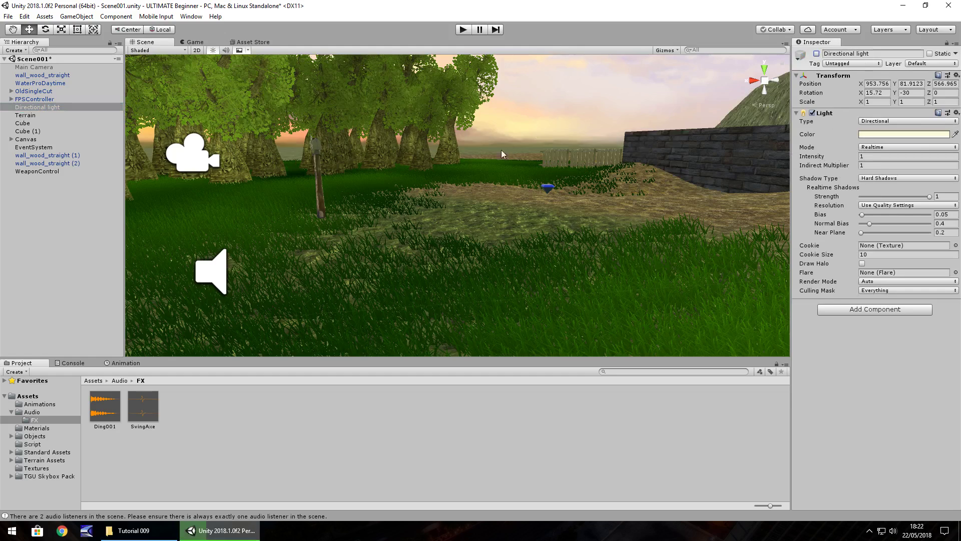
pyautogui.click(817, 54)
pyautogui.moveTo(801, 156); pyautogui.dragTo(632, 117)
pyautogui.click(191, 16)
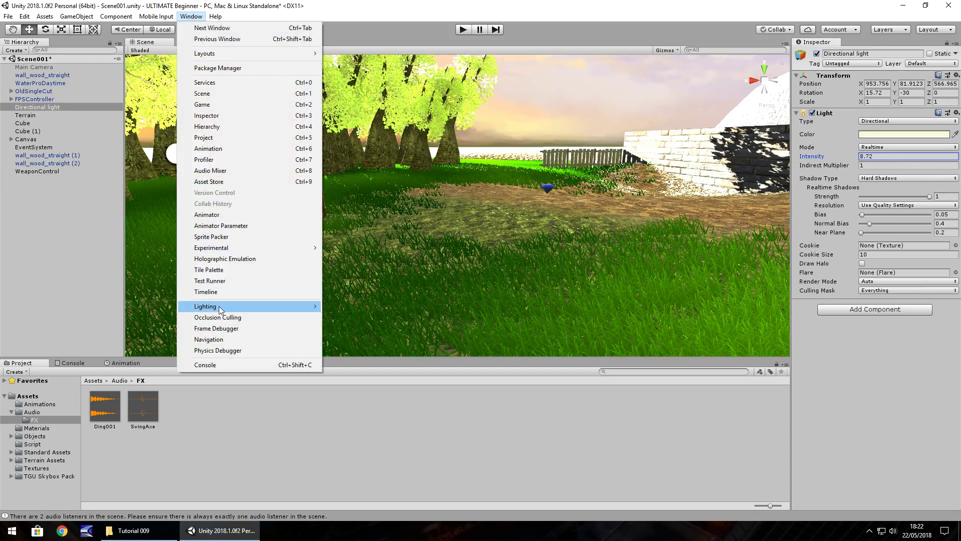
# - Set environment Source to Skybox at multiplier 4.53 and the Directional light intensity to 1
pyautogui.moveTo(220, 309)
pyautogui.click(343, 307)
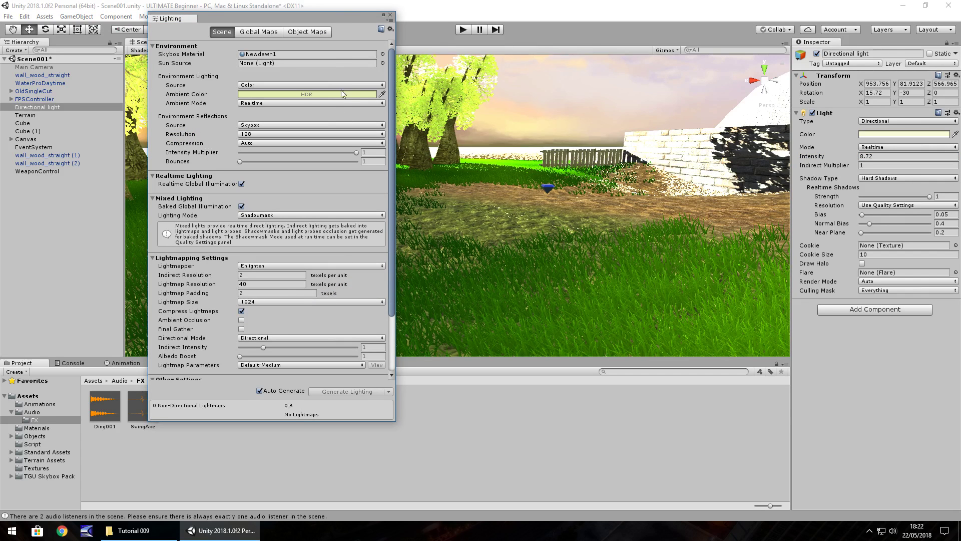
pyautogui.click(280, 86)
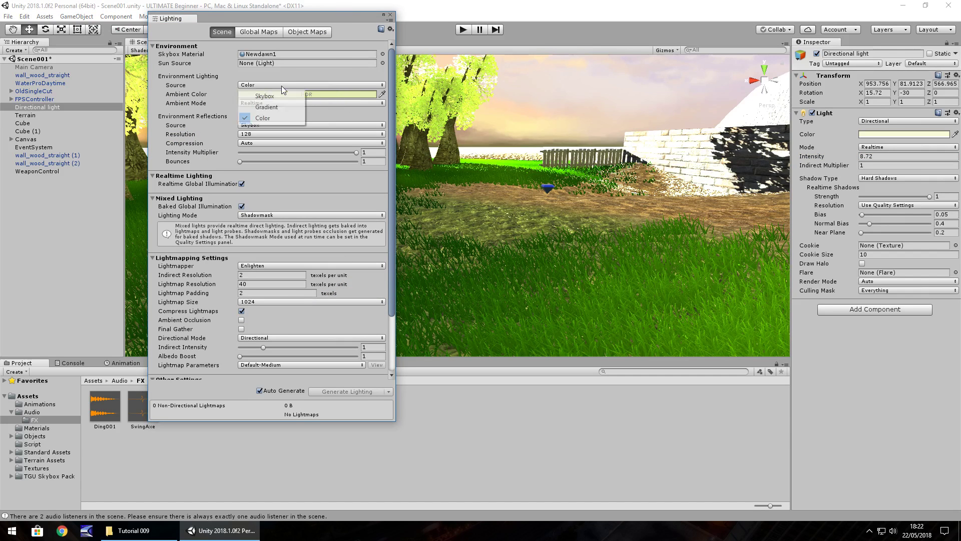
pyautogui.click(278, 94)
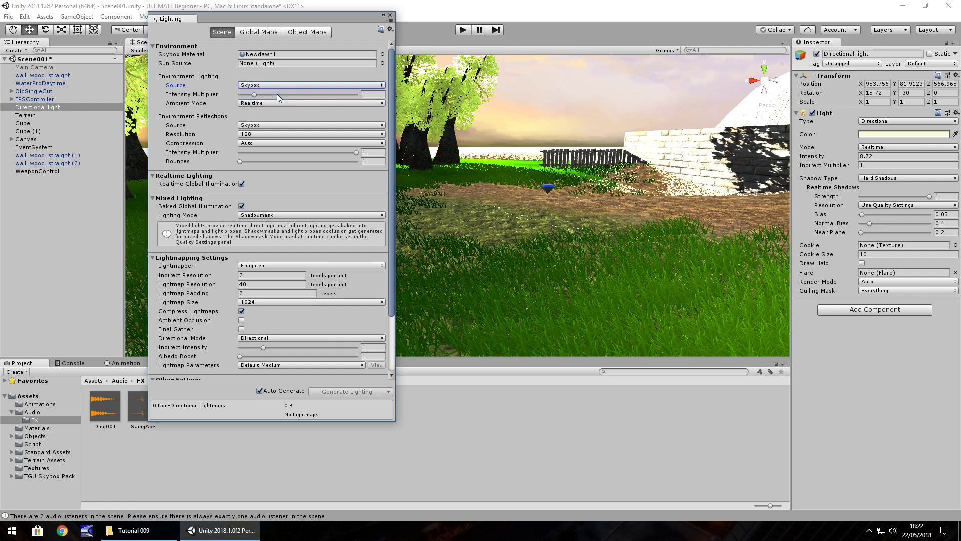
pyautogui.moveTo(254, 94); pyautogui.dragTo(282, 118)
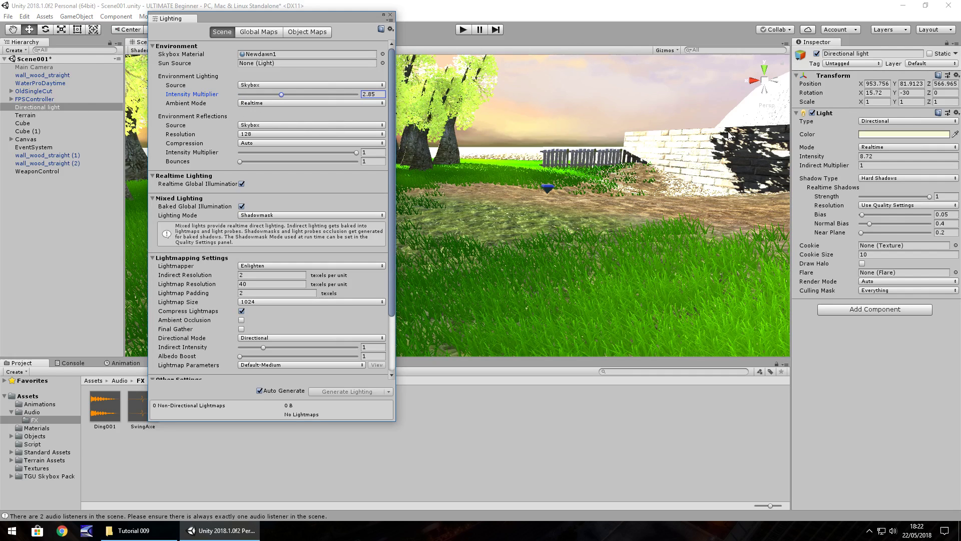
pyautogui.click(883, 156)
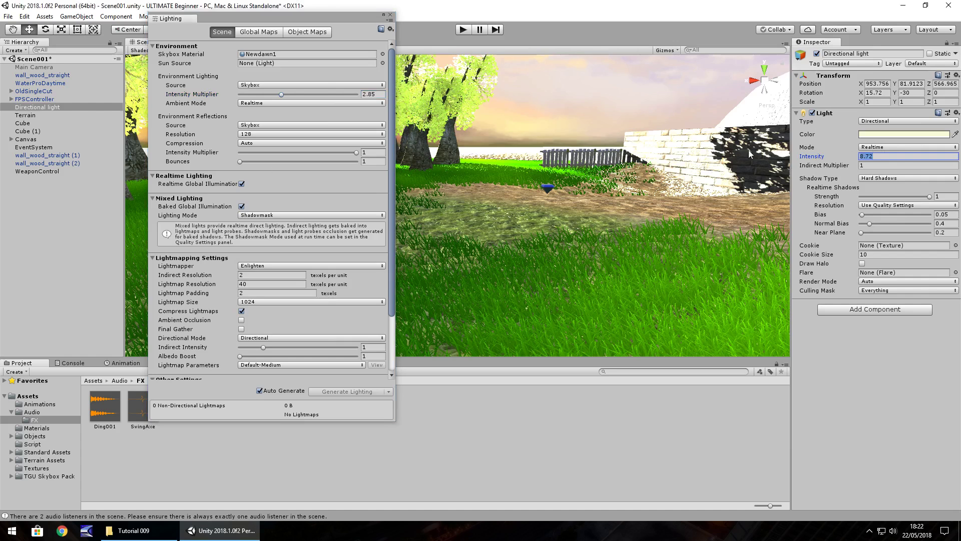
pyautogui.write('1')
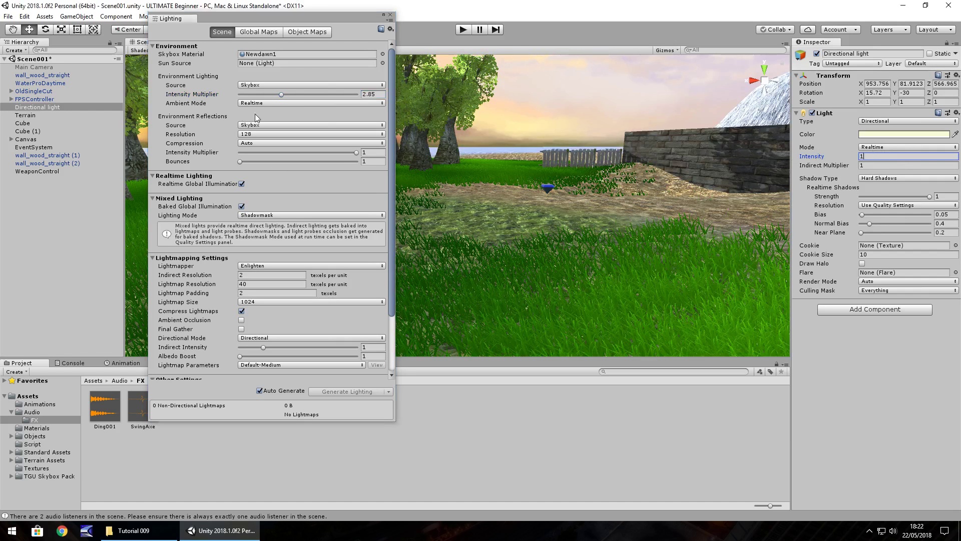
pyautogui.moveTo(280, 96); pyautogui.dragTo(305, 99)
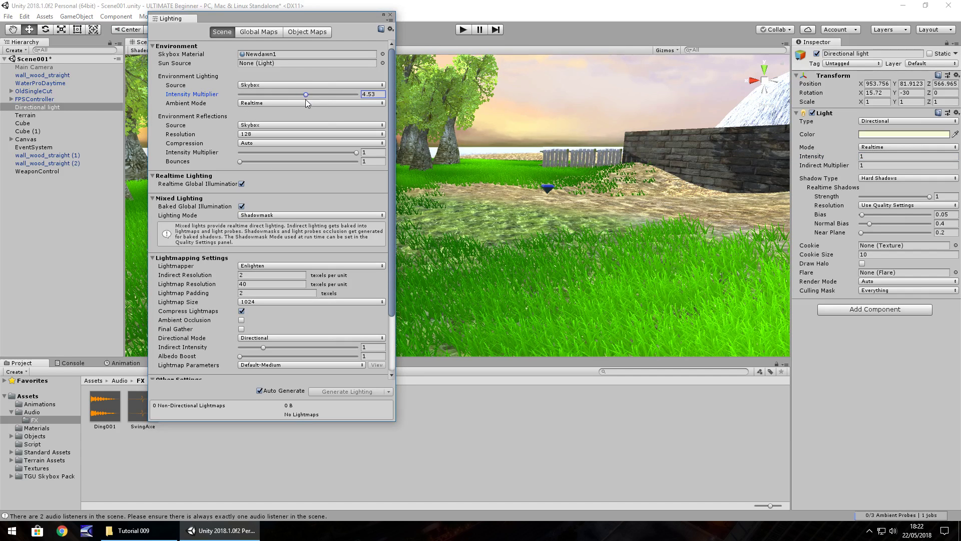
pyautogui.click(391, 15)
# - Test the light as Point type, then set it back to Directional
pyautogui.moveTo(403, 144); pyautogui.dragTo(340, 160, button='right')
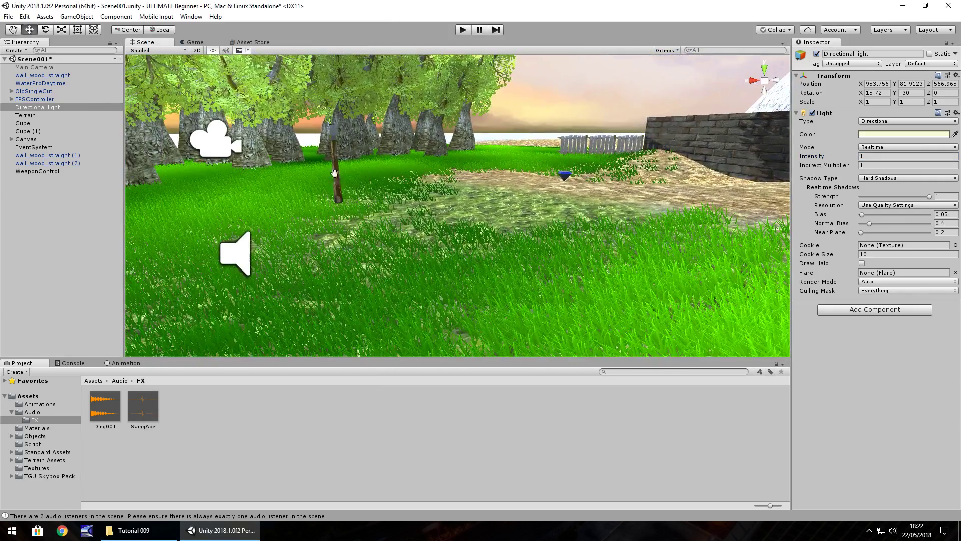
pyautogui.press('w')
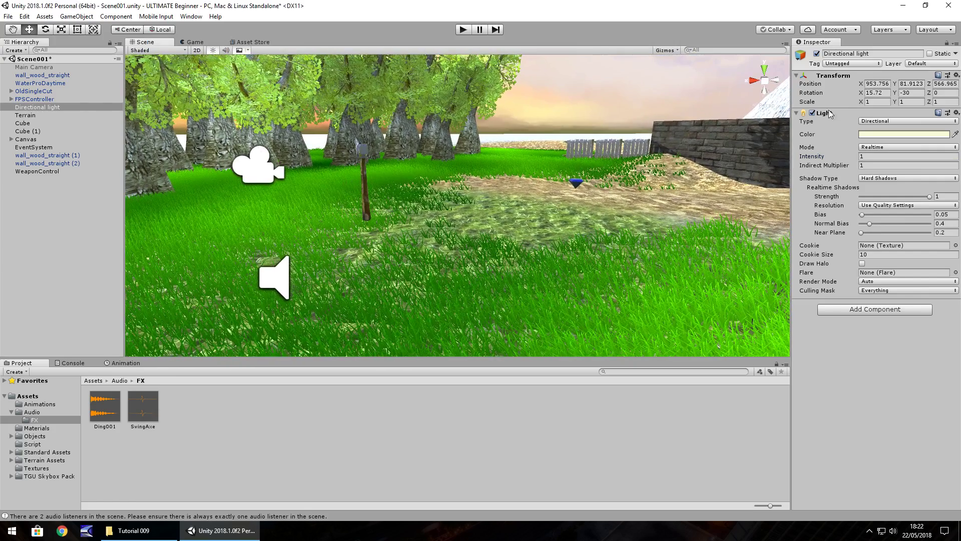
pyautogui.click(895, 122)
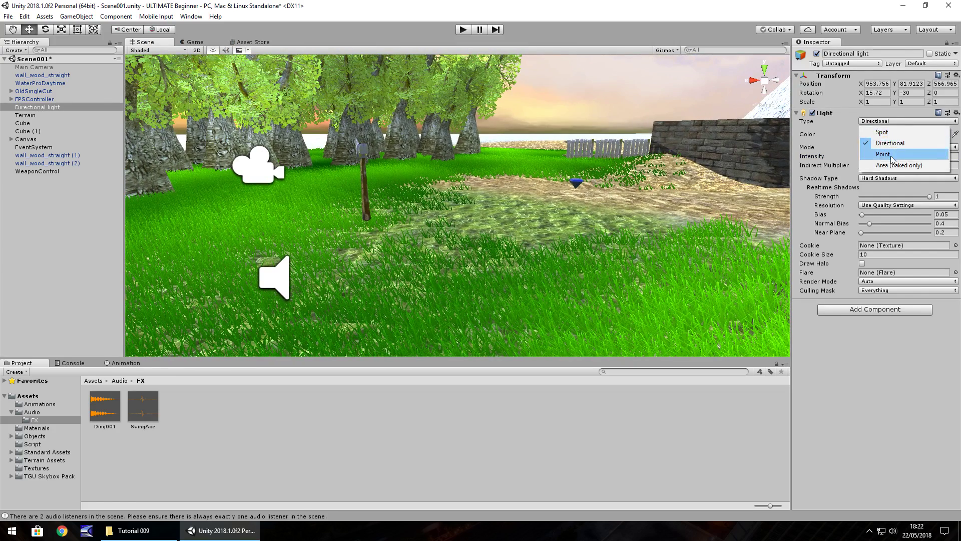
pyautogui.click(887, 154)
pyautogui.click(882, 123)
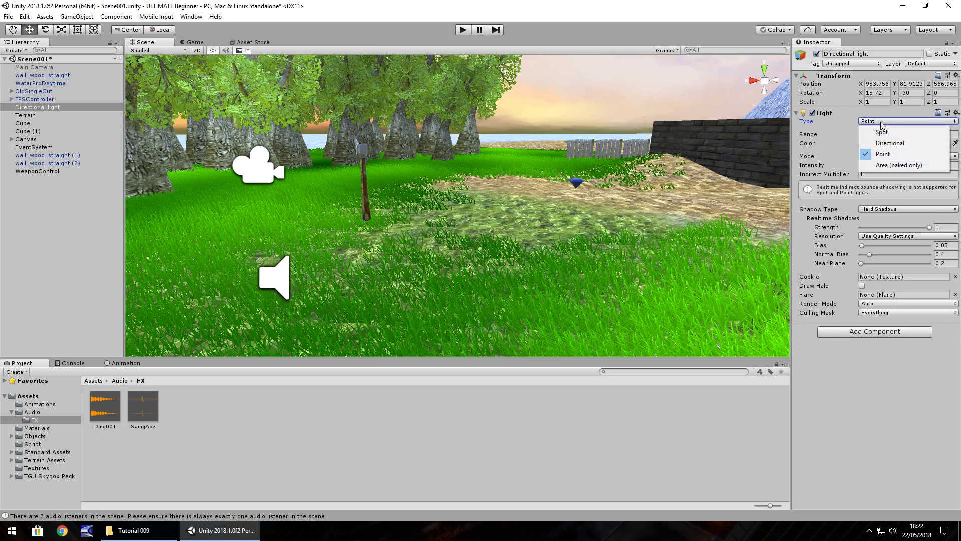
pyautogui.click(886, 146)
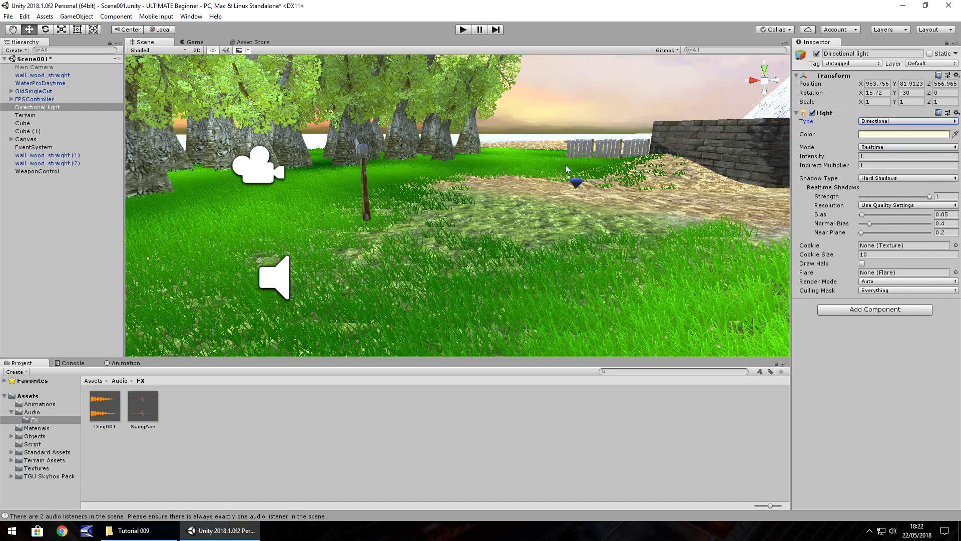
# - Turn the ambient Intensity Multiplier in Lighting Settings down to 0
pyautogui.click(191, 17)
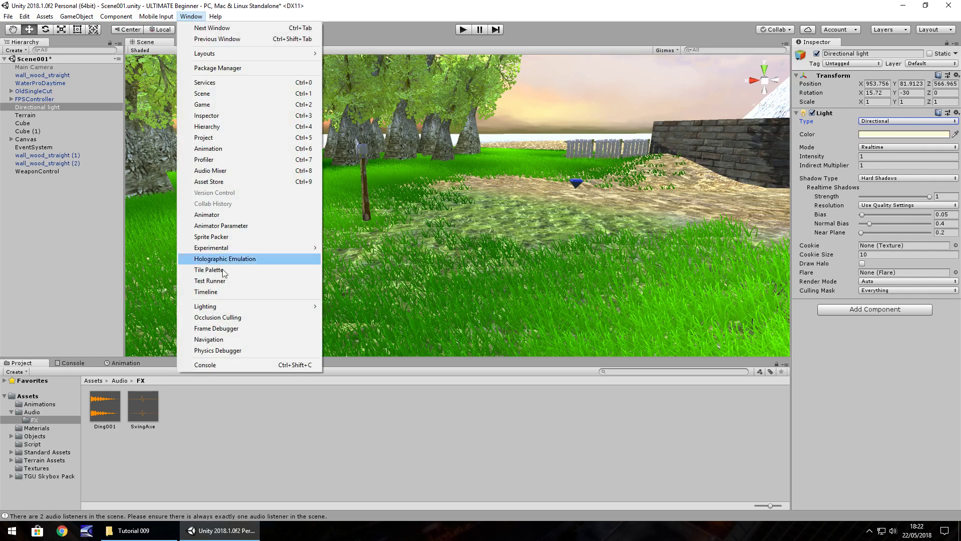
pyautogui.moveTo(245, 306)
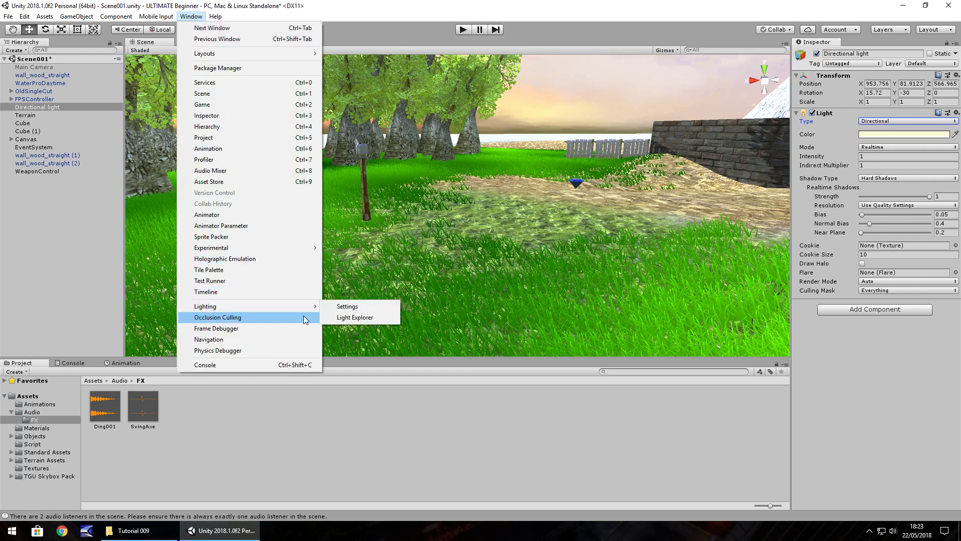
pyautogui.click(346, 306)
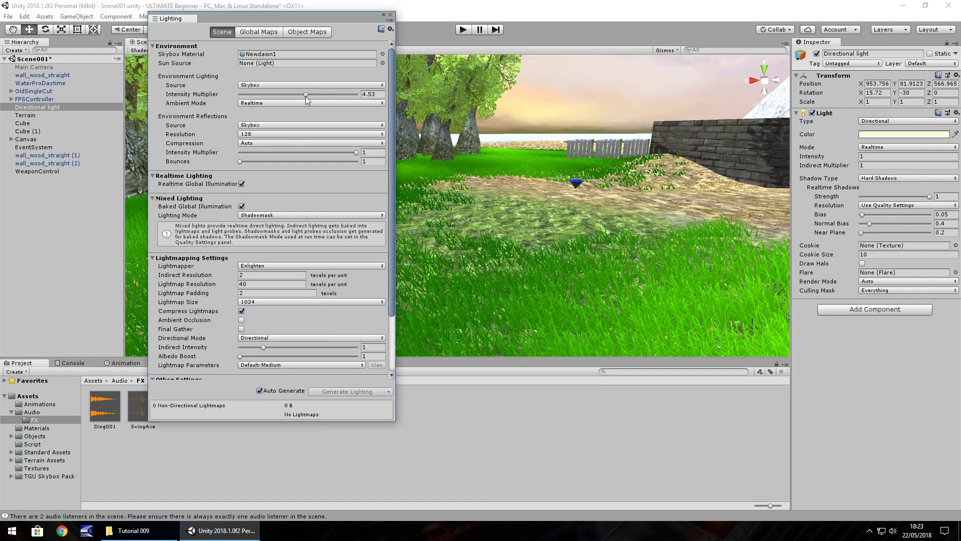
pyautogui.moveTo(306, 95); pyautogui.dragTo(240, 95)
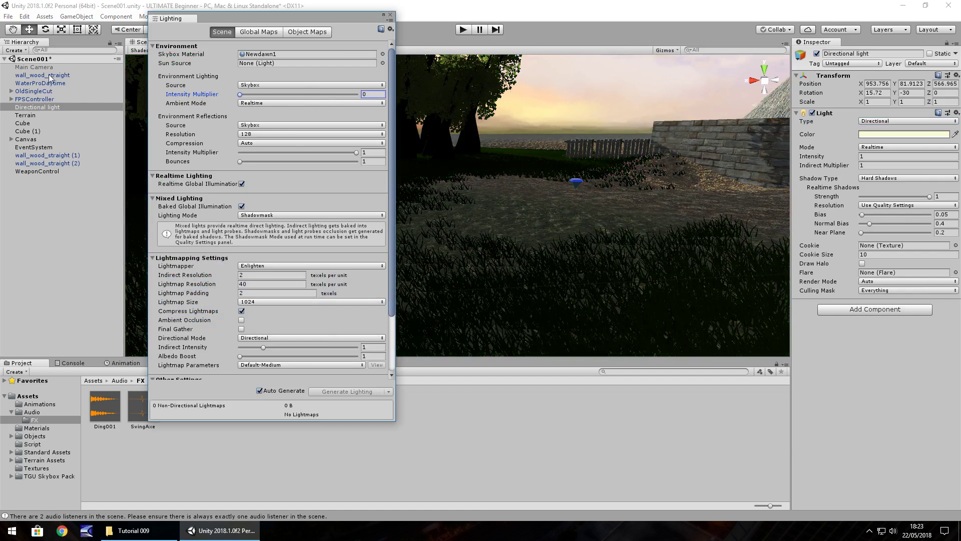
# - Toggle the Directional light off and back on, and raise its intensity to 4.58
pyautogui.click(36, 107)
pyautogui.click(816, 54)
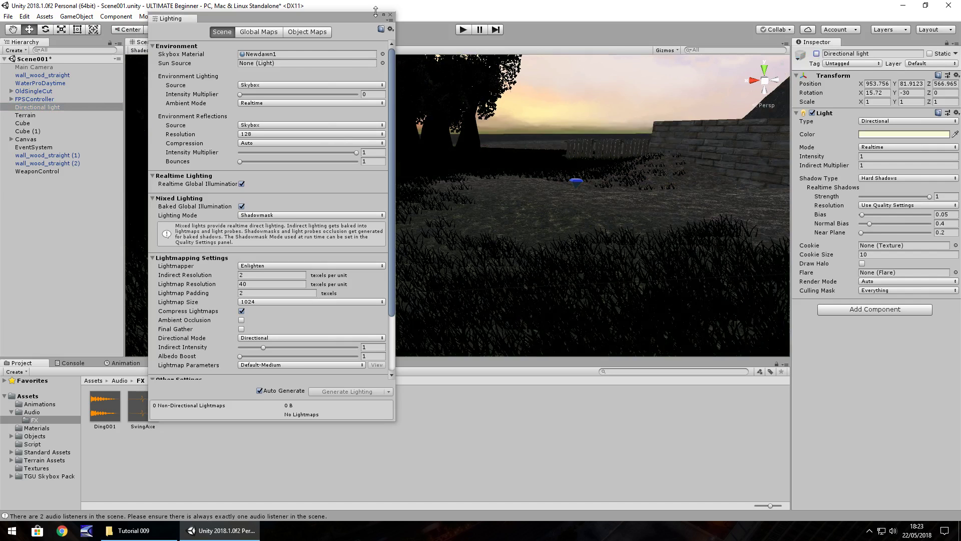
pyautogui.click(391, 16)
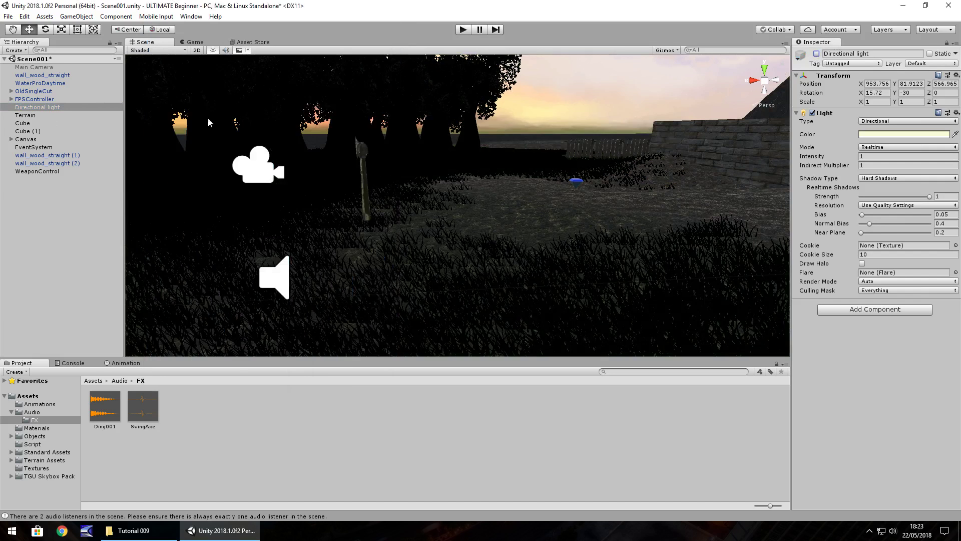
pyautogui.click(816, 53)
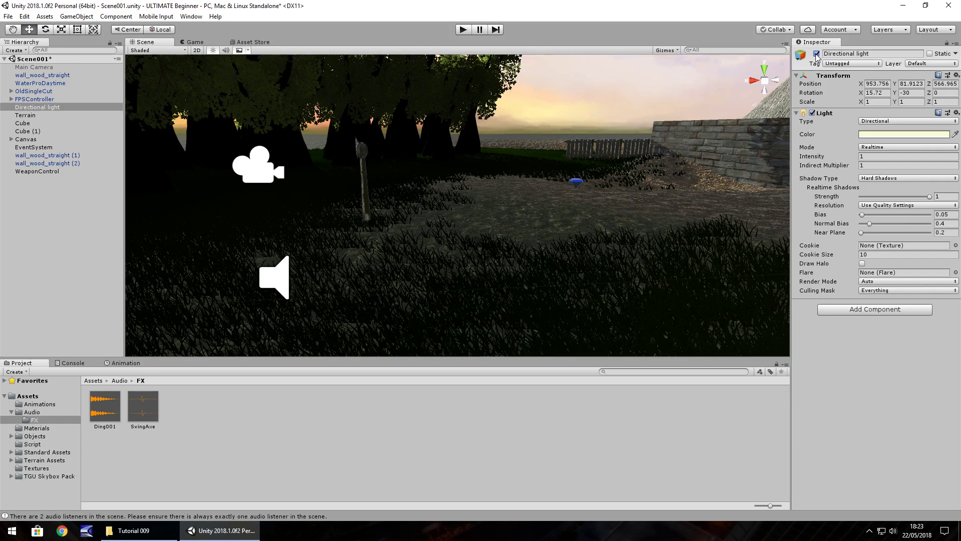
pyautogui.moveTo(817, 158); pyautogui.dragTo(897, 162)
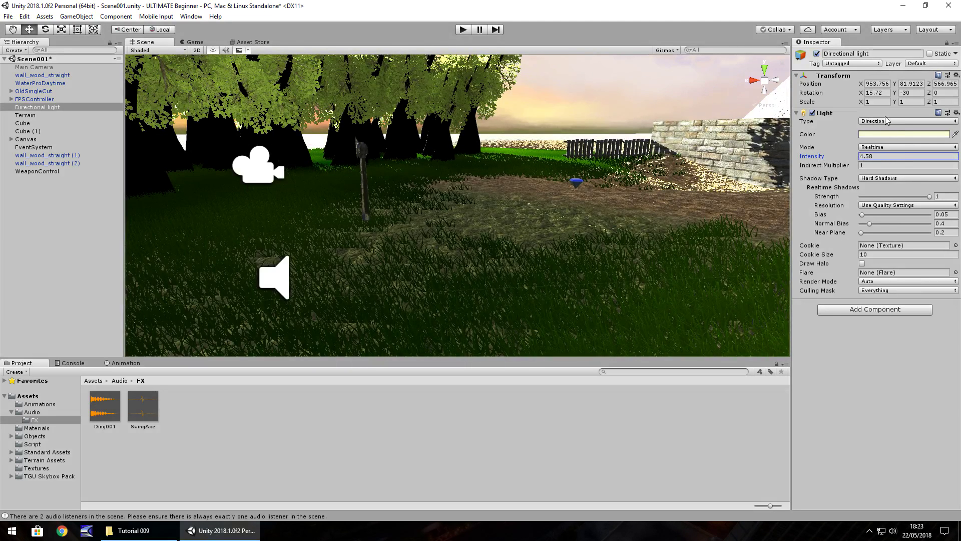
# - Make the light a Point light with a range of 10
pyautogui.click(887, 122)
pyautogui.click(883, 154)
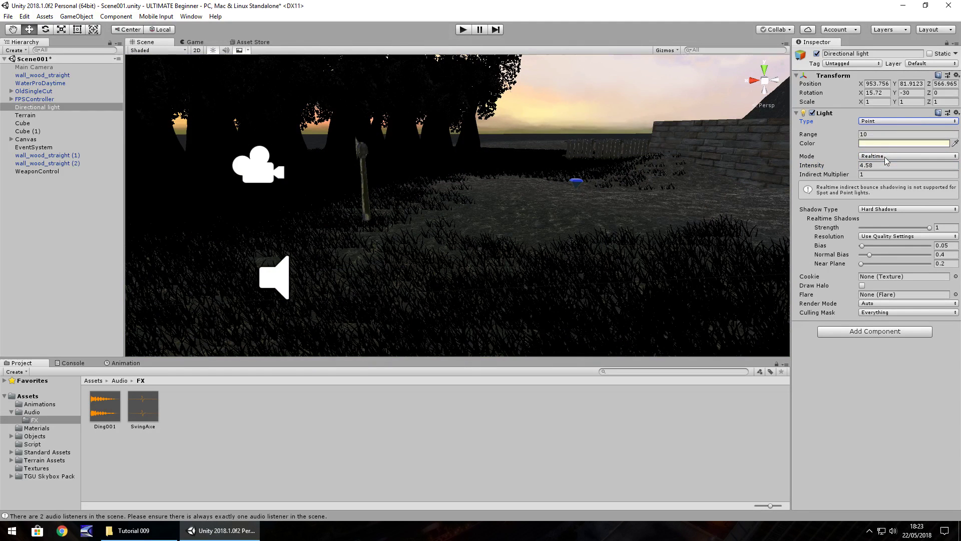
pyautogui.moveTo(834, 138); pyautogui.dragTo(286, 131)
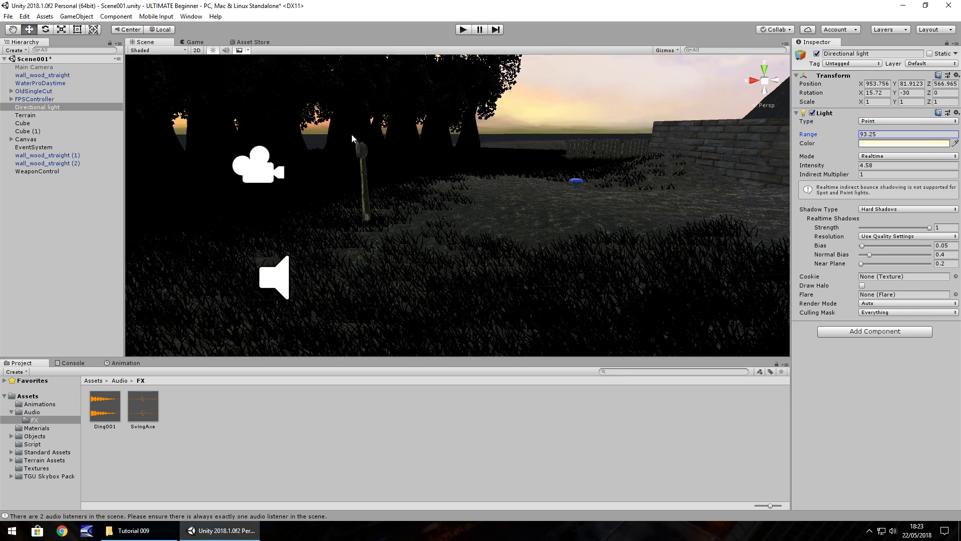
pyautogui.click(870, 135)
pyautogui.write('1000')
pyautogui.doubleClick(45, 107)
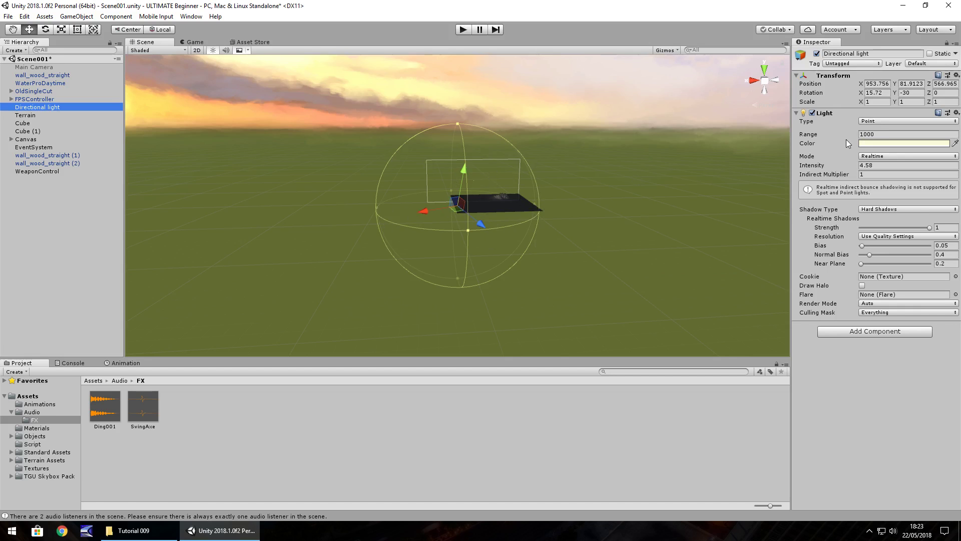
pyautogui.click(908, 134)
pyautogui.write('10')
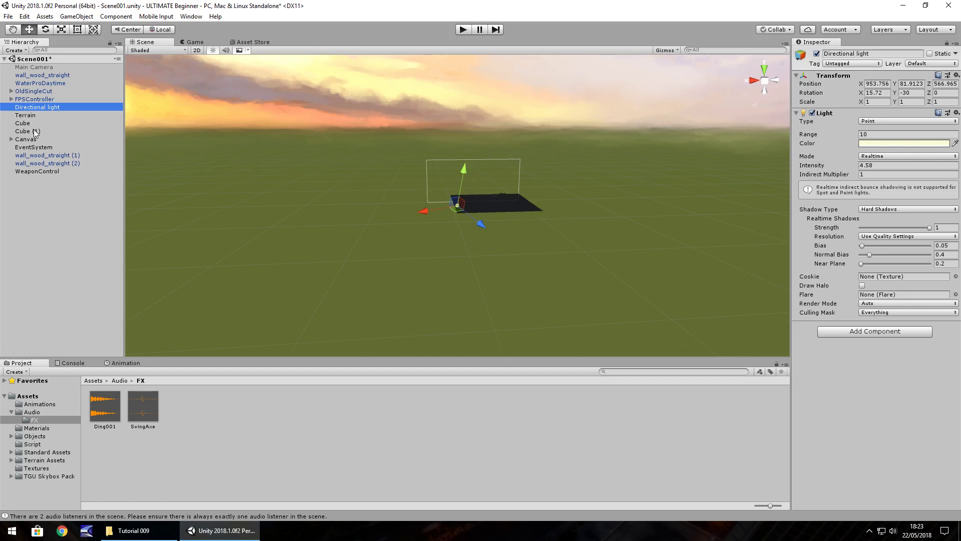
# - Set the point light's position to 0, 0, 0
pyautogui.scroll(10, 479, 207)
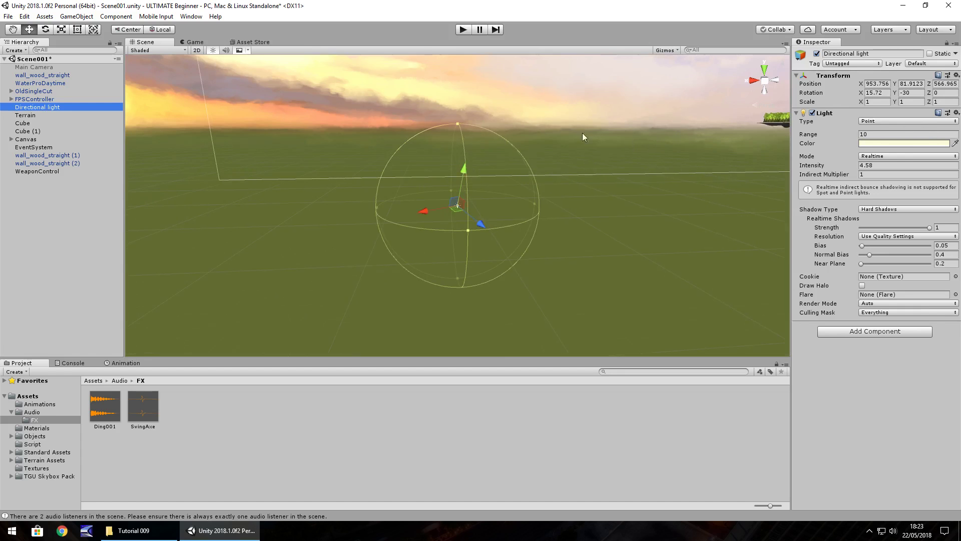
pyautogui.click(881, 84)
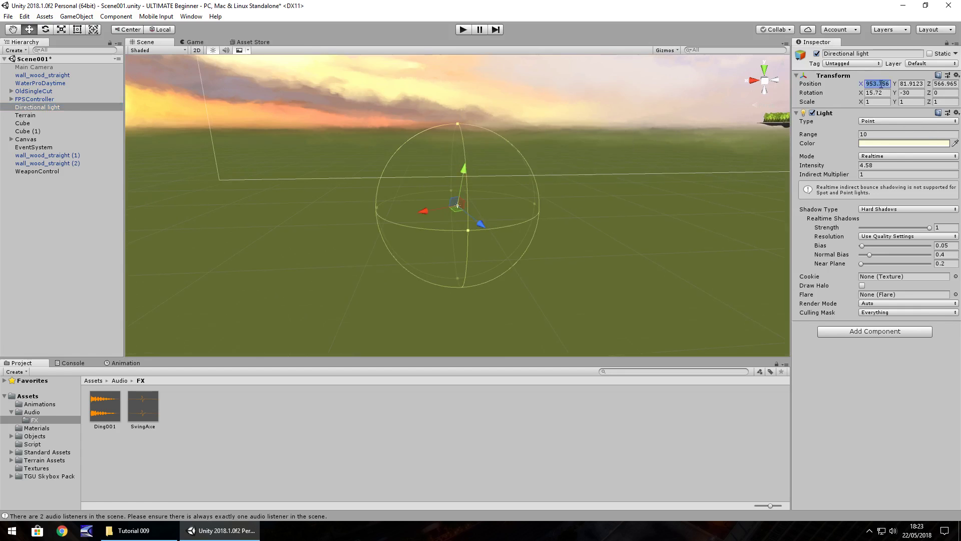
pyautogui.write('0')
pyautogui.press('Tab')
pyautogui.write('0')
pyautogui.press('Tab')
pyautogui.write('0')
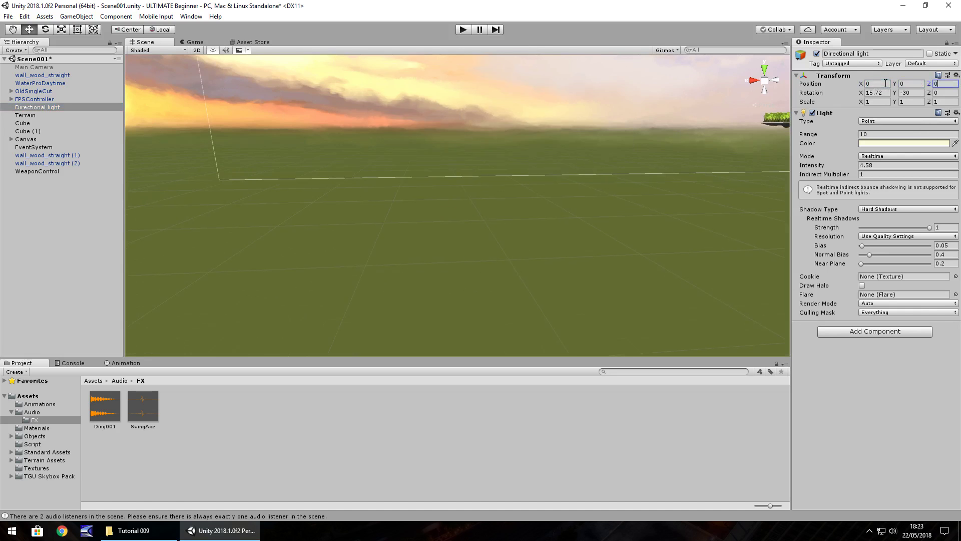
pyautogui.doubleClick(36, 108)
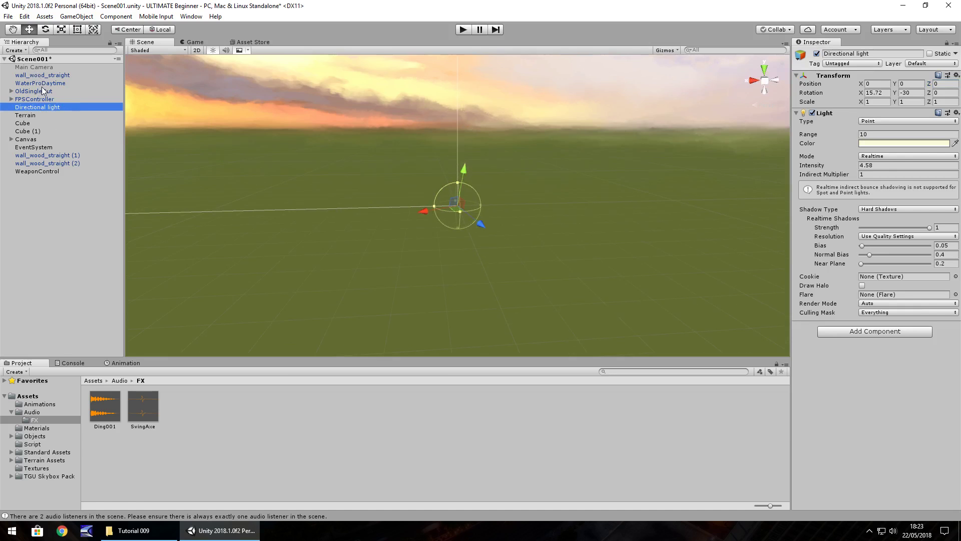
# - Parent the light to FPSController and zero its local position to 0, 0, 0
pyautogui.moveTo(42, 109); pyautogui.dragTo(36, 99)
pyautogui.click(877, 83)
pyautogui.write('0')
pyautogui.press('Tab')
pyautogui.write('0')
pyautogui.press('Tab')
pyautogui.write('0')
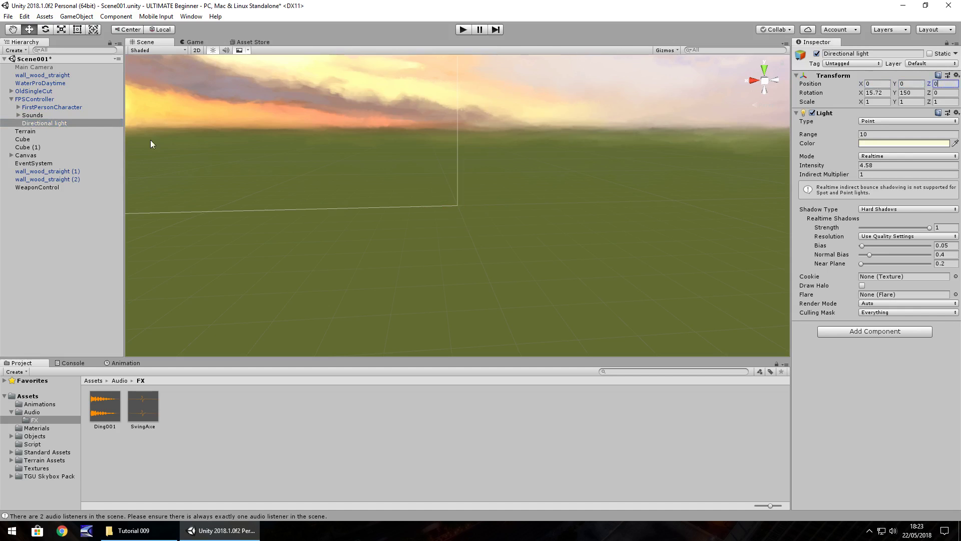
# - Frame the point light and orbit in close to see it glowing over the grass
pyautogui.doubleClick(55, 122)
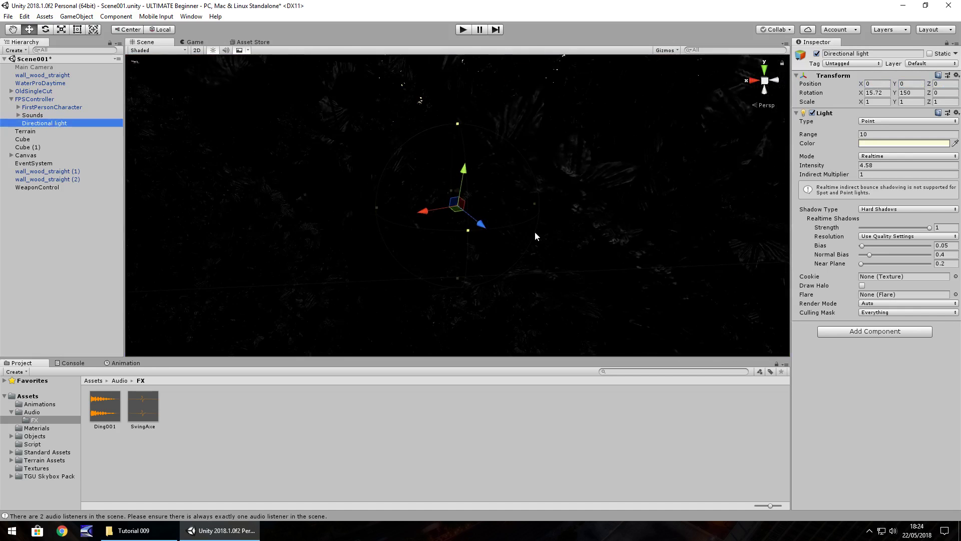
pyautogui.moveTo(711, 265); pyautogui.dragTo(455, 267, button='middle')
pyautogui.scroll(5, 460, 248)
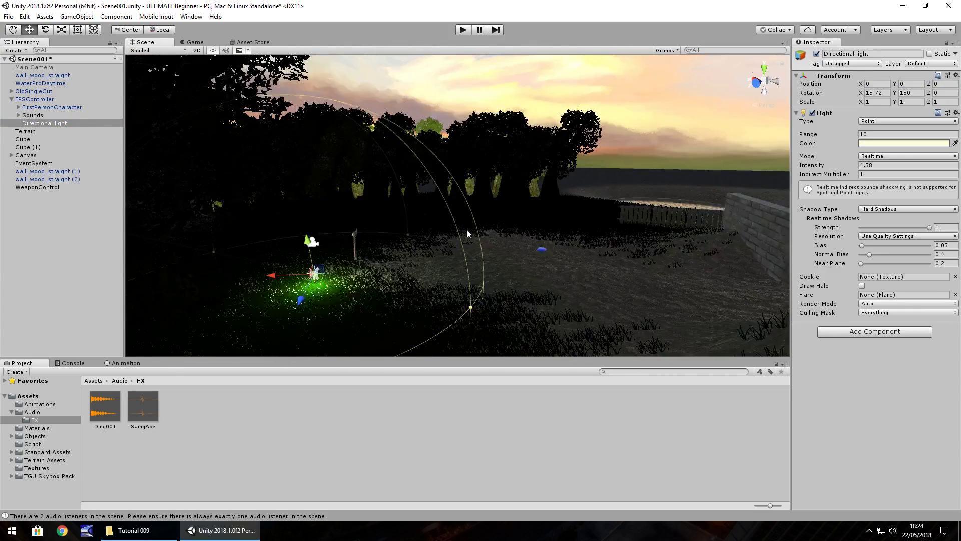
pyautogui.moveTo(380, 266); pyautogui.dragTo(499, 234, button='middle')
pyautogui.keyDown('alt'); pyautogui.moveTo(499, 234); pyautogui.dragTo(448, 272); pyautogui.keyUp('alt')
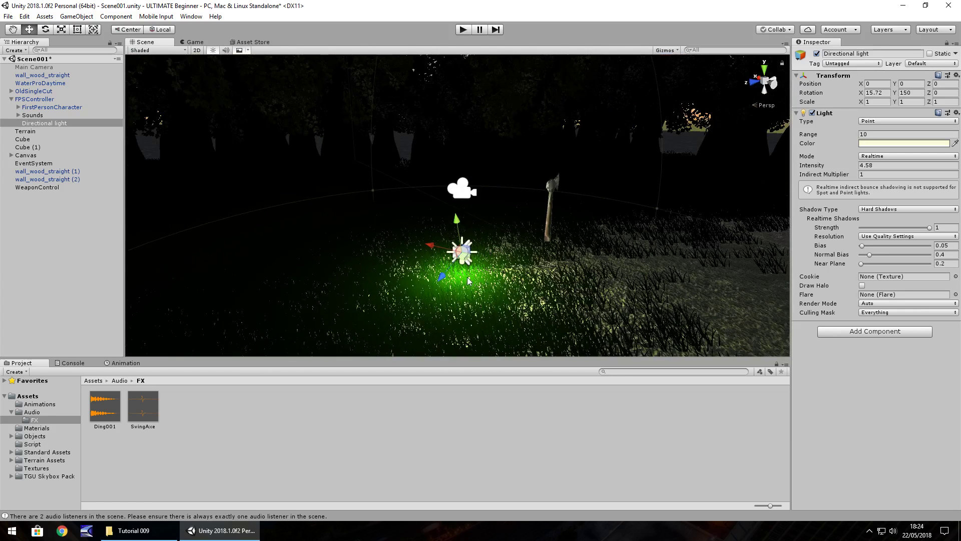
# - Play the scene, walk the player toward the trees and stone wall, then stop
pyautogui.click(463, 30)
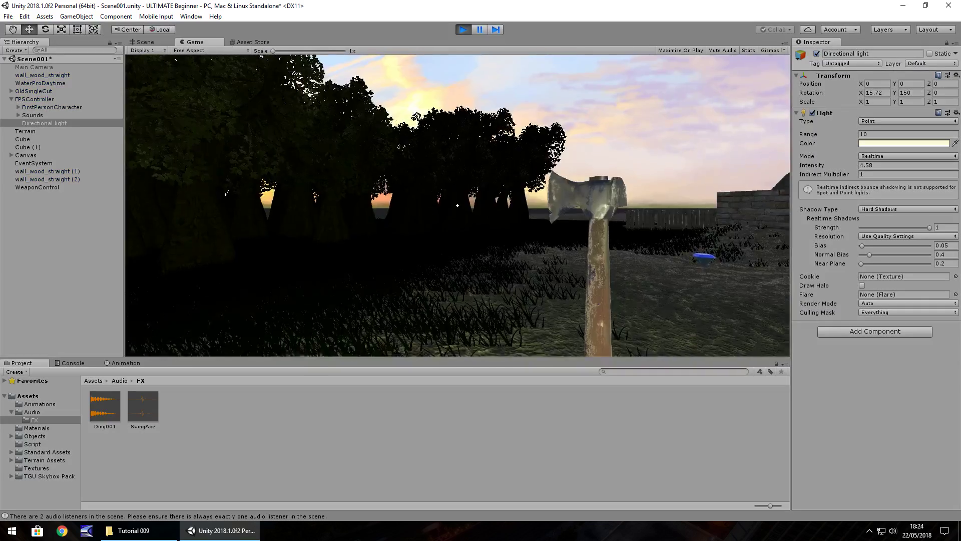
pyautogui.press('w')
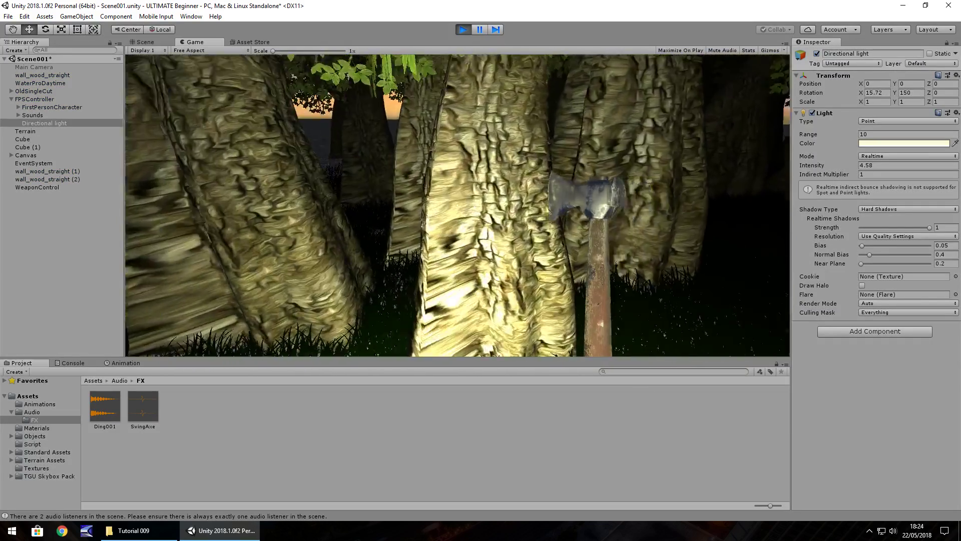
pyautogui.press('w')
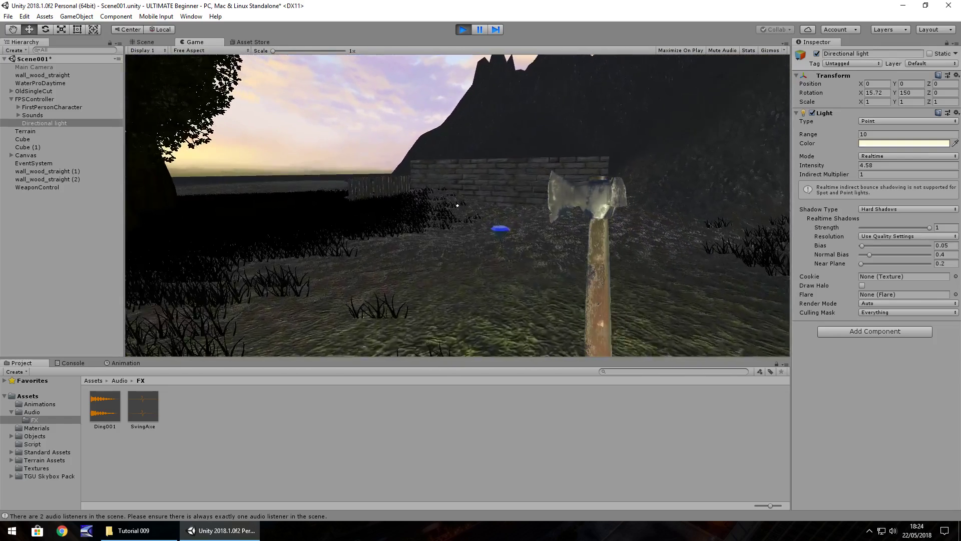
pyautogui.press('Escape')
pyautogui.hotkey('ctrl', 'p')
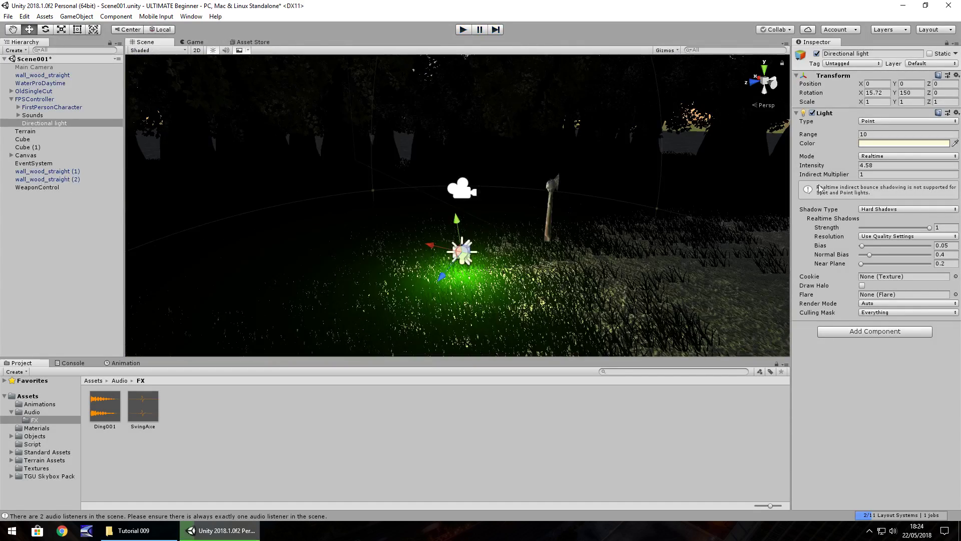
# - Set the light back to Directional and move it out of FPSController
pyautogui.click(869, 124)
pyautogui.click(879, 146)
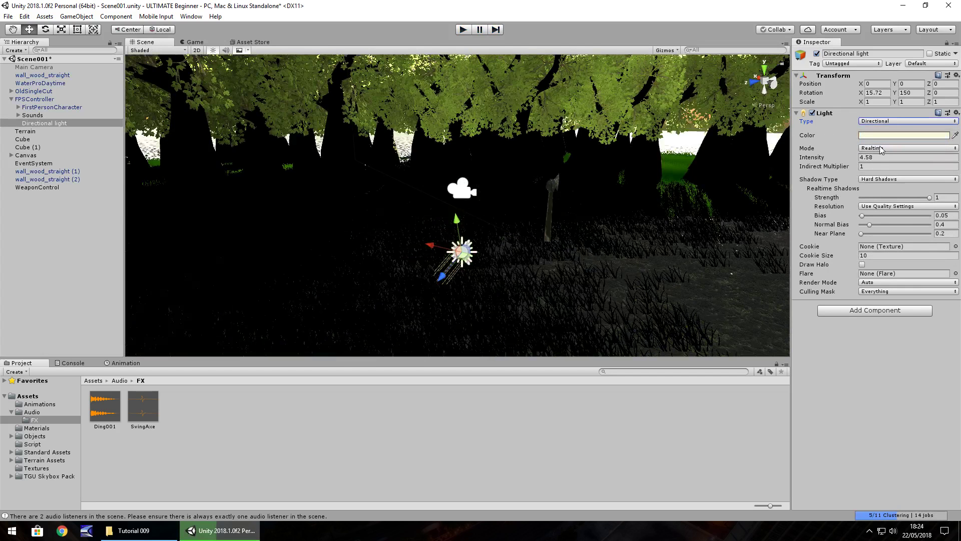
pyautogui.moveTo(50, 124); pyautogui.dragTo(35, 96)
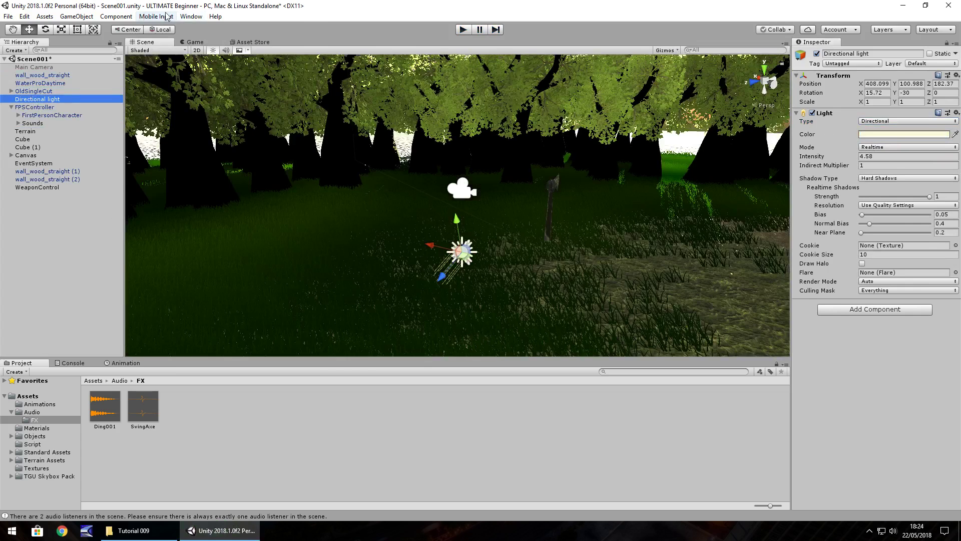
# - Switch the ambient source to a flat Color and darken it to an olive tone
pyautogui.click(191, 17)
pyautogui.moveTo(216, 307)
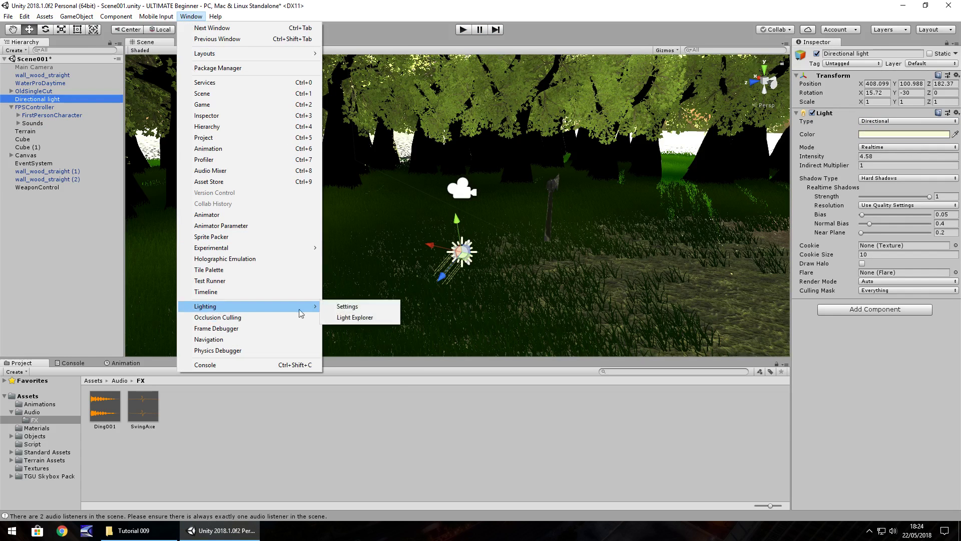
pyautogui.click(351, 306)
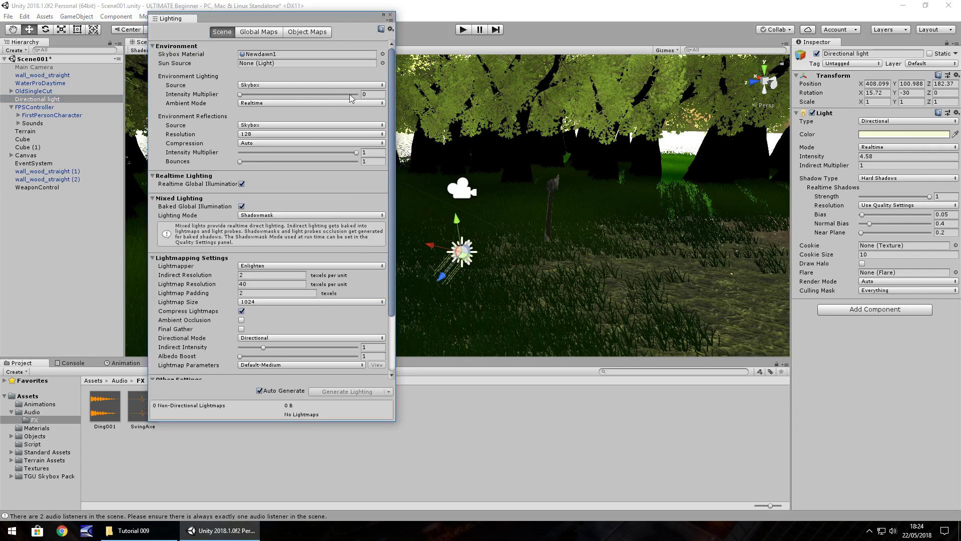
pyautogui.click(322, 85)
pyautogui.click(266, 118)
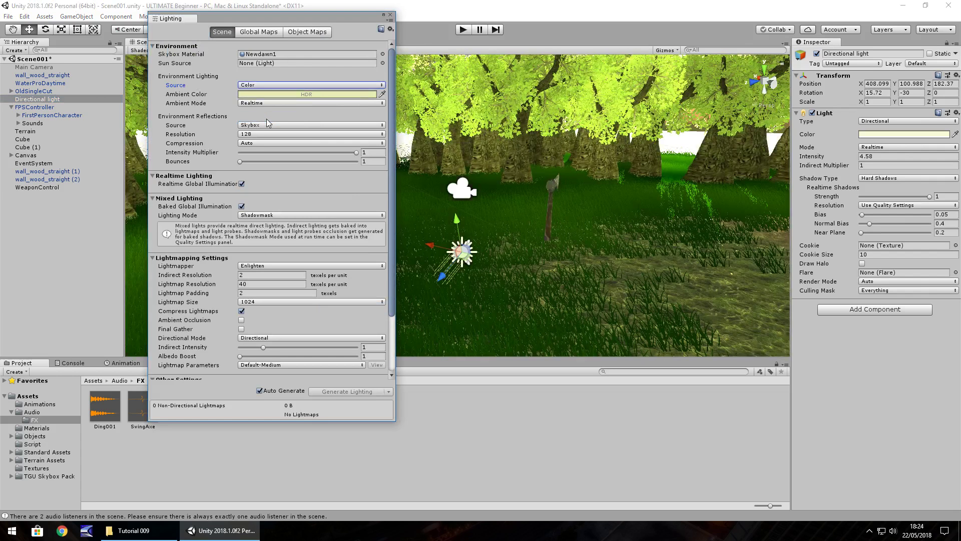
pyautogui.click(257, 103)
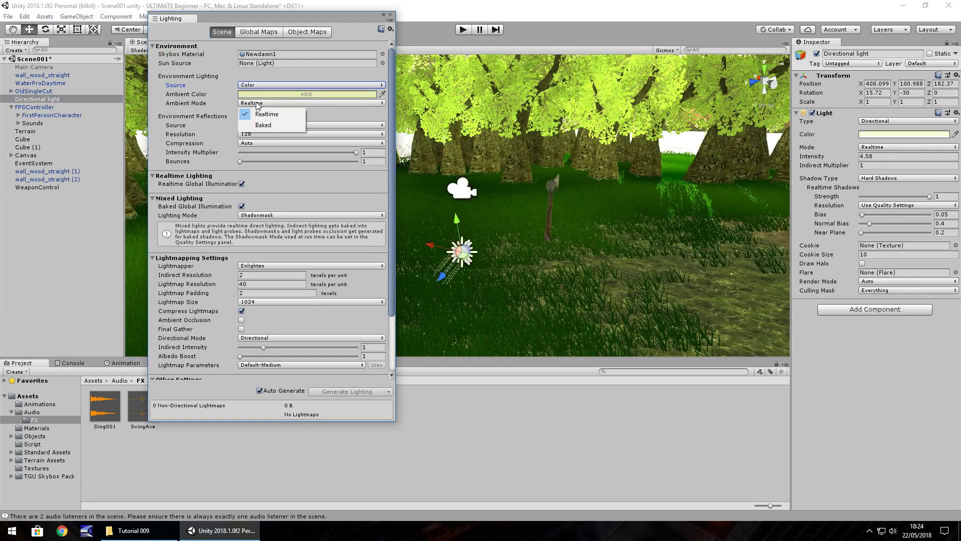
pyautogui.click(310, 94)
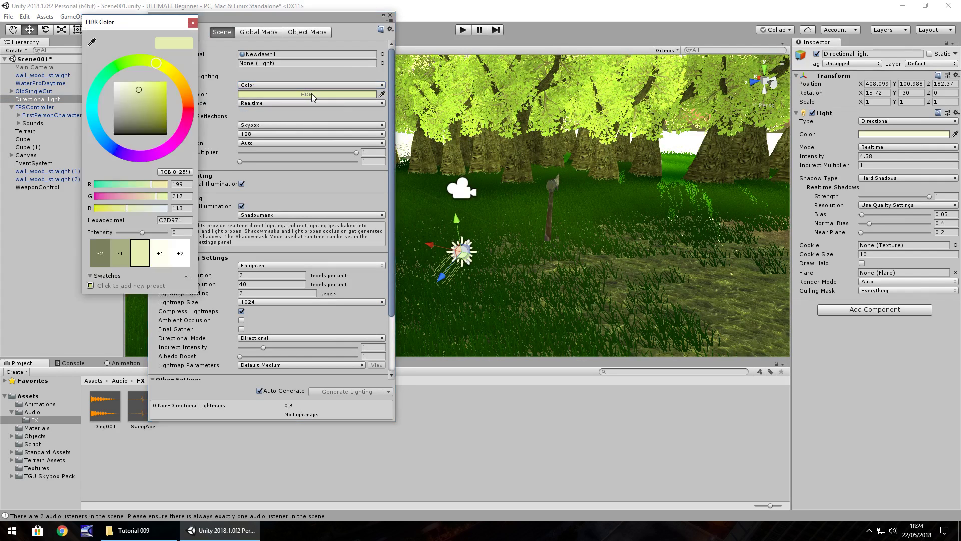
pyautogui.moveTo(146, 110)
pyautogui.mouseDown()
pyautogui.moveTo(143, 117)
pyautogui.moveTo(135, 108)
pyautogui.mouseUp()
pyautogui.click(192, 23)
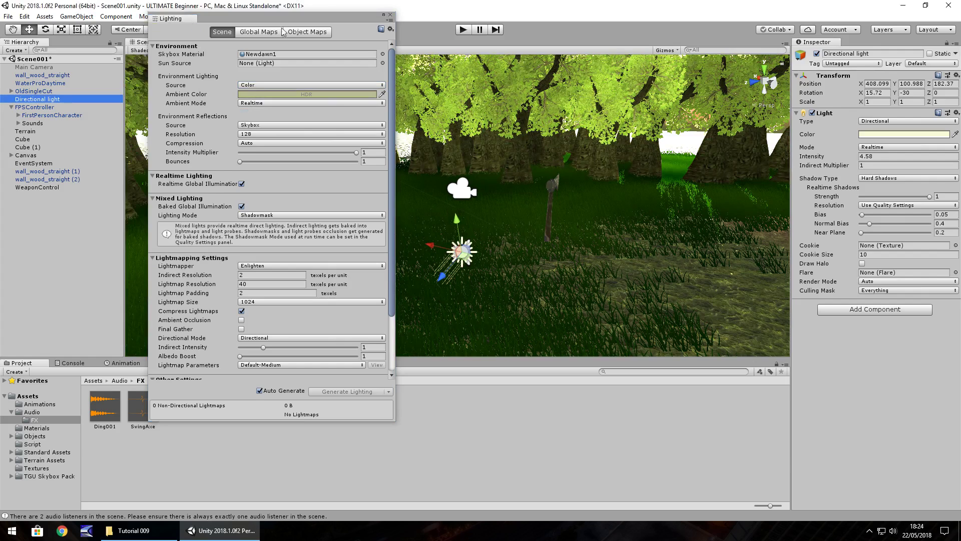
# - Close Lighting settings and set the Directional light's intensity to 1
pyautogui.click(390, 13)
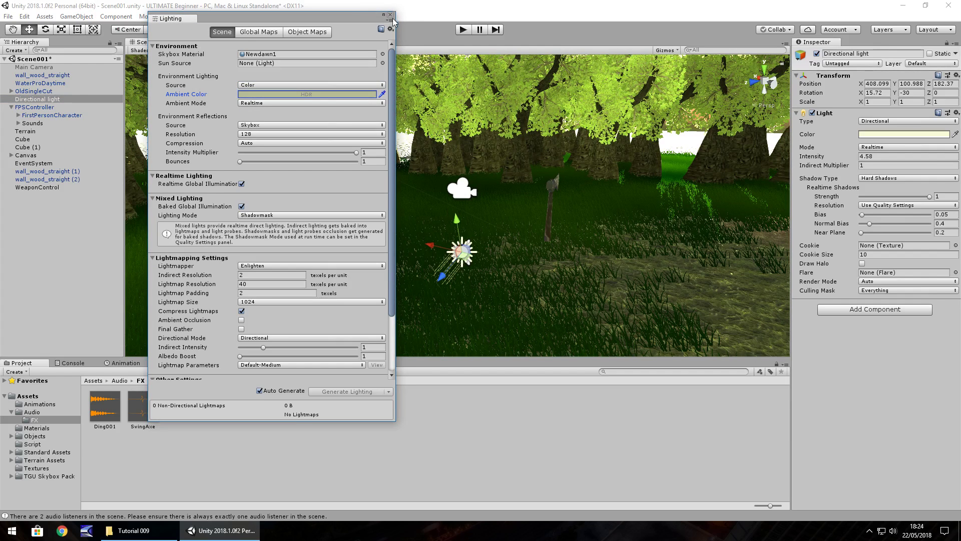
pyautogui.click(390, 15)
pyautogui.click(896, 156)
pyautogui.write('1')
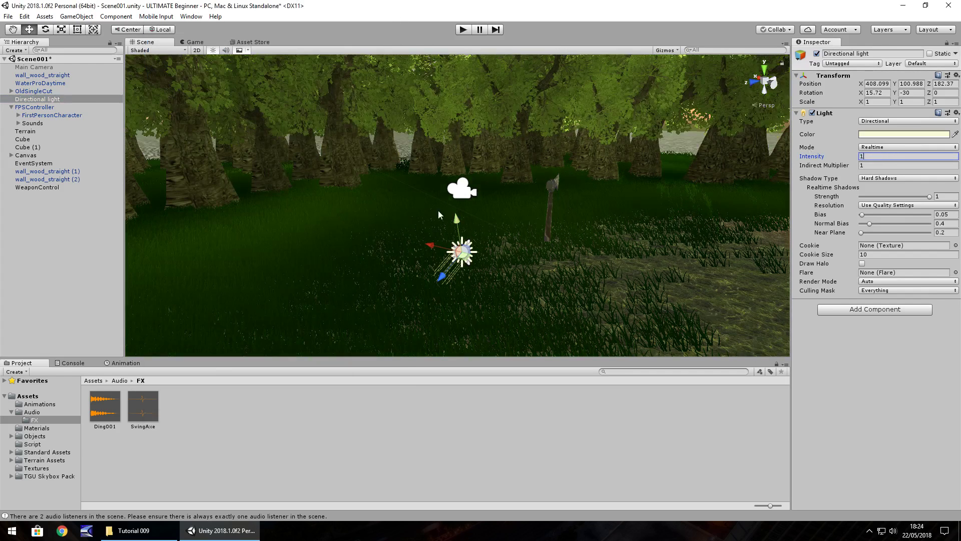
pyautogui.moveTo(425, 206); pyautogui.dragTo(573, 230, button='right')
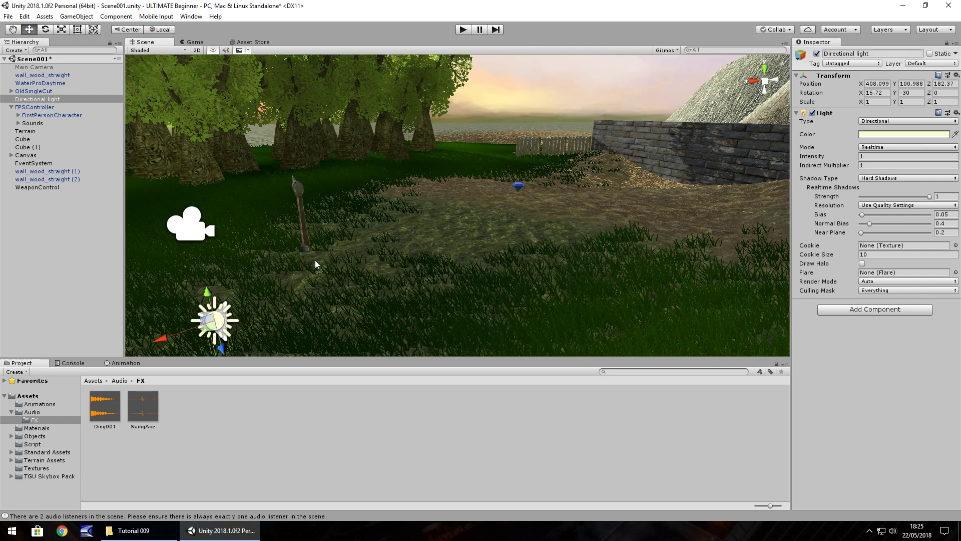
pyautogui.press('f')
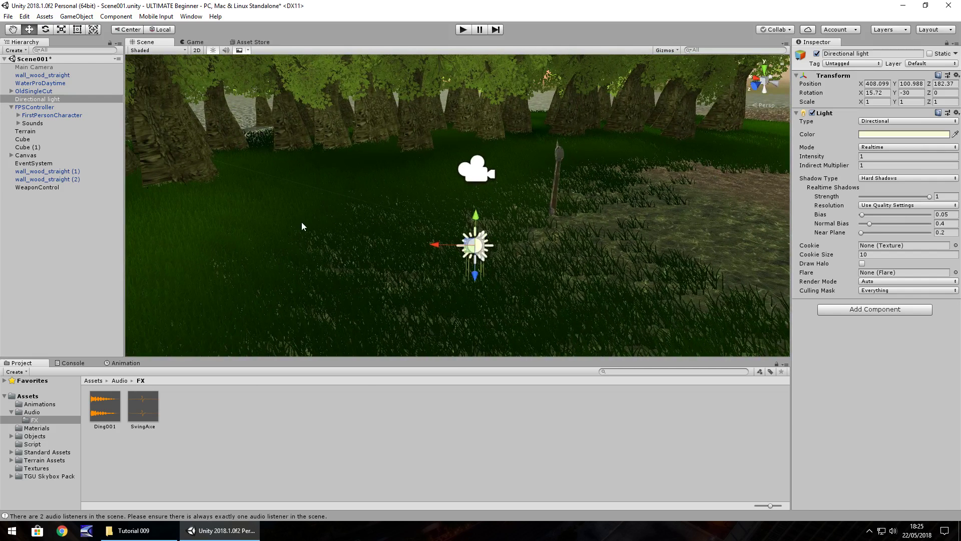
# - Create a Wind Zone from GameObject > 3D Object, then test it in play mode
pyautogui.click(116, 16)
pyautogui.click(144, 16)
pyautogui.moveTo(78, 19)
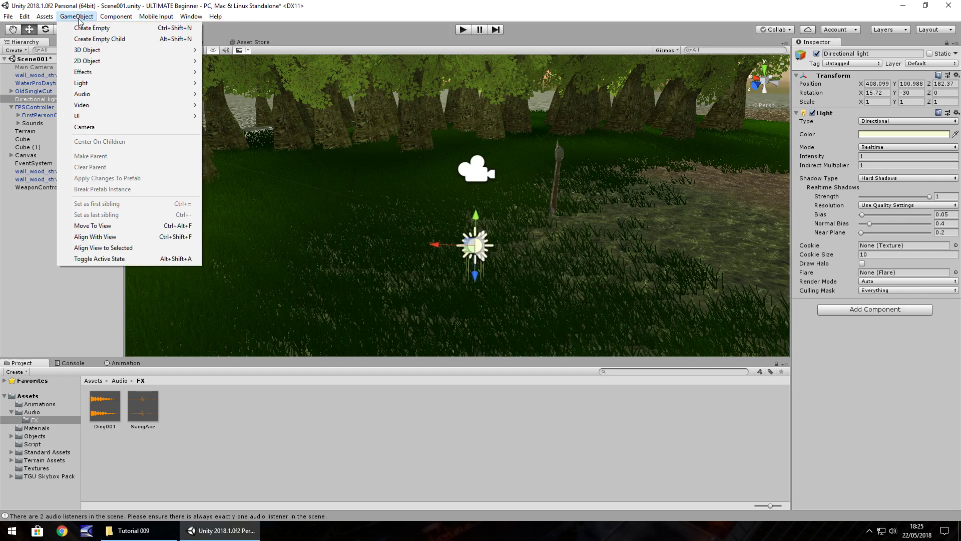
pyautogui.moveTo(88, 50)
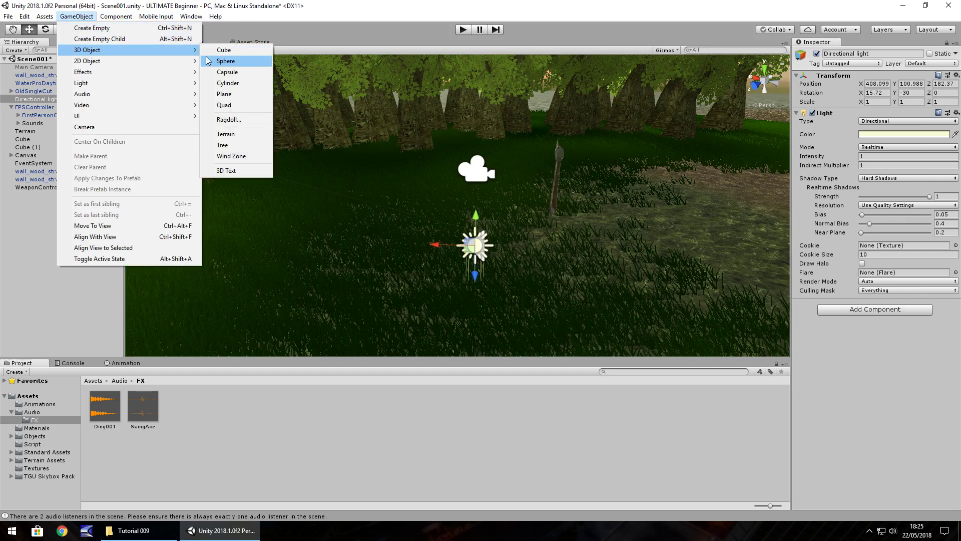
pyautogui.click(243, 156)
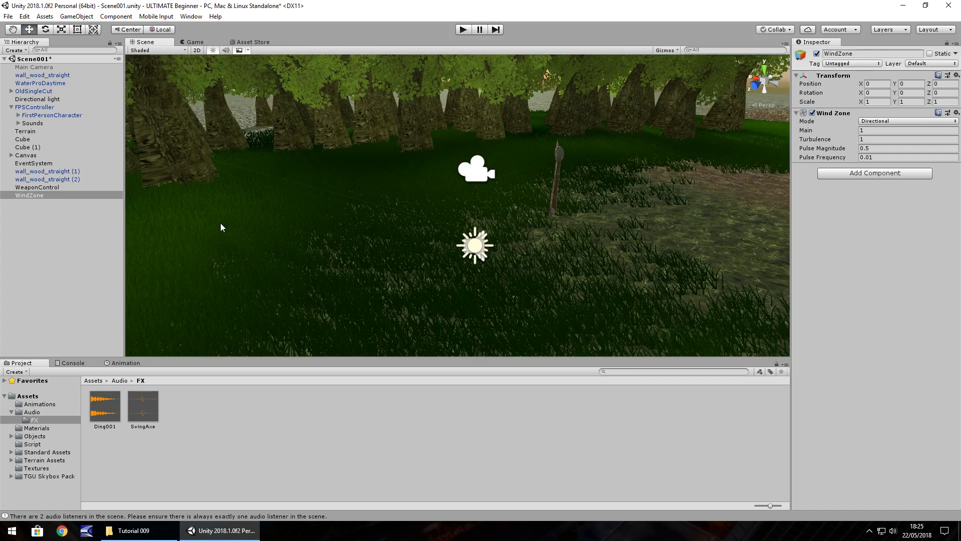
pyautogui.click(461, 29)
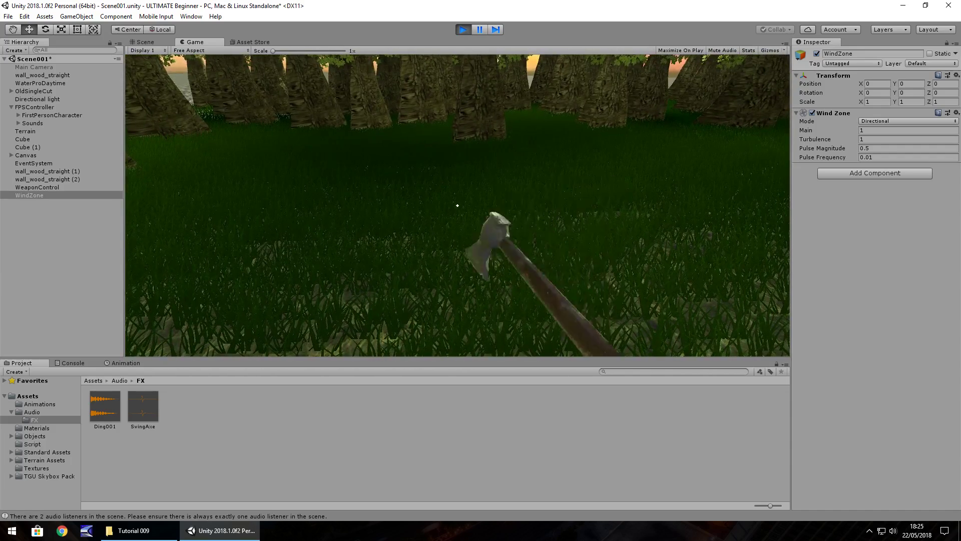
pyautogui.hotkey('ctrl', 'p')
# - Select the Terrain and review its Paint Details, Terrain Settings and Paint Trees tabs
pyautogui.click(671, 212)
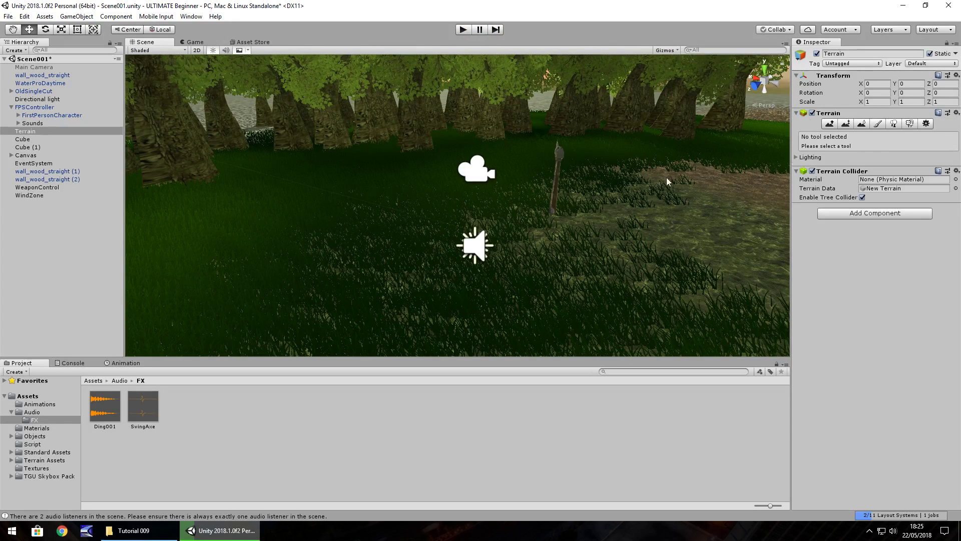
pyautogui.click(909, 123)
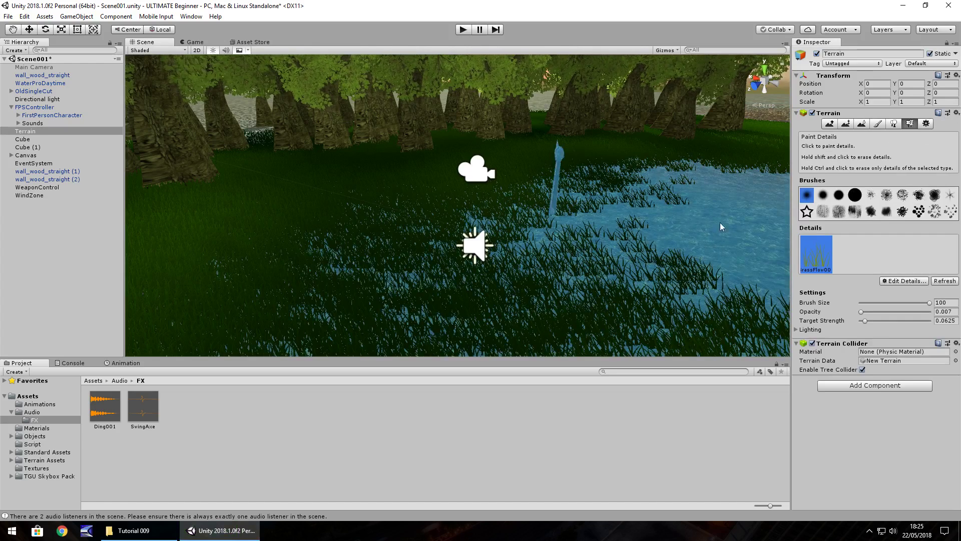
pyautogui.click(928, 125)
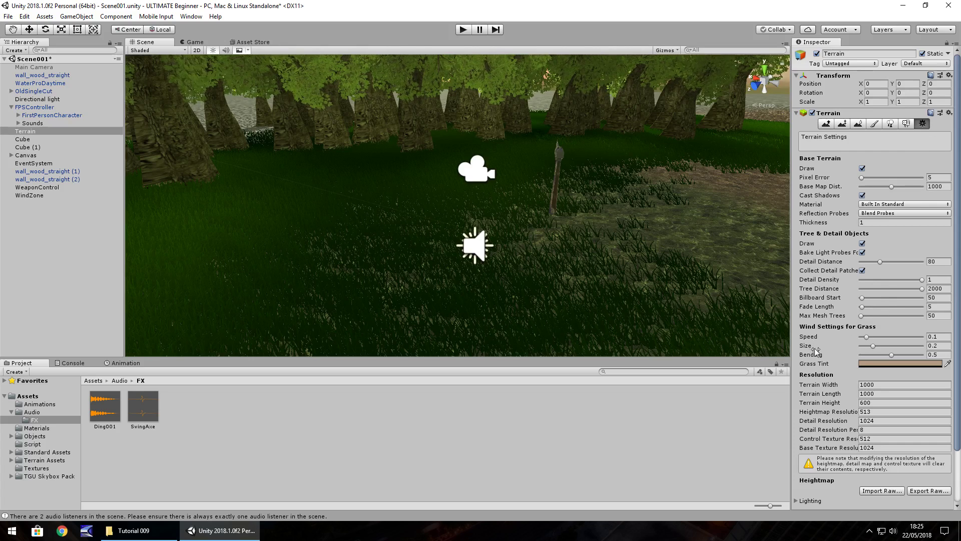
pyautogui.click(891, 125)
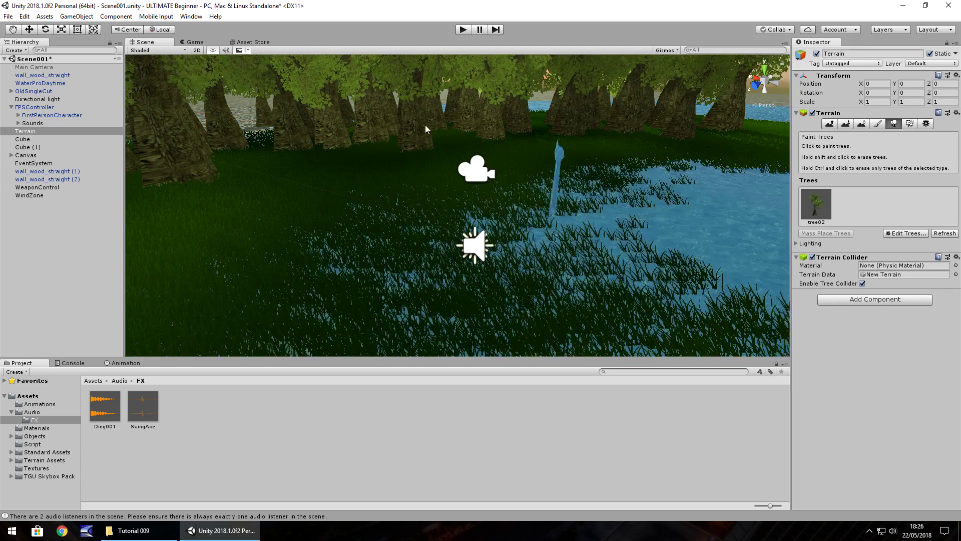
# - Select the WindZone, try Main strengths 15, 150 and 10, and set Turbulence to 50
pyautogui.click(29, 196)
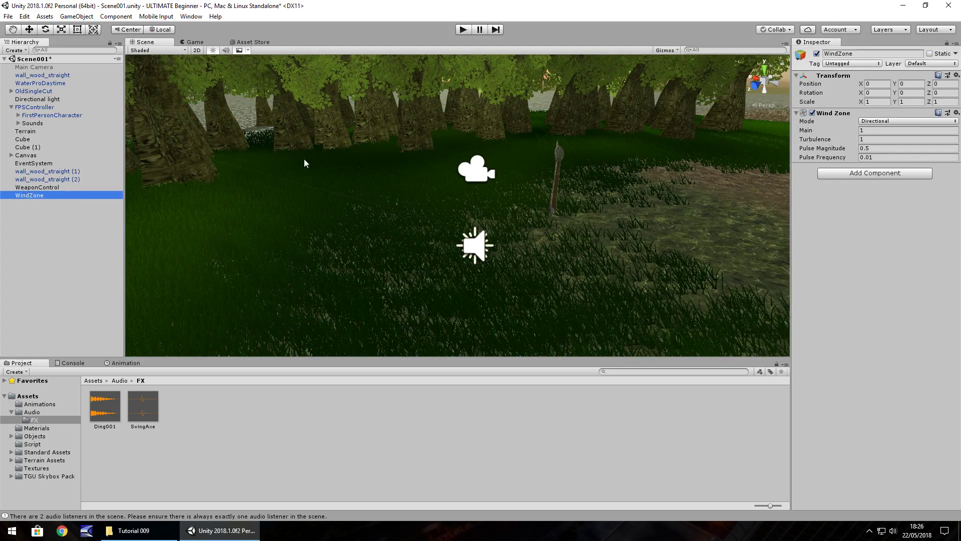
pyautogui.moveTo(644, 196); pyautogui.dragTo(651, 162, button='right')
pyautogui.click(881, 132)
pyautogui.write('15')
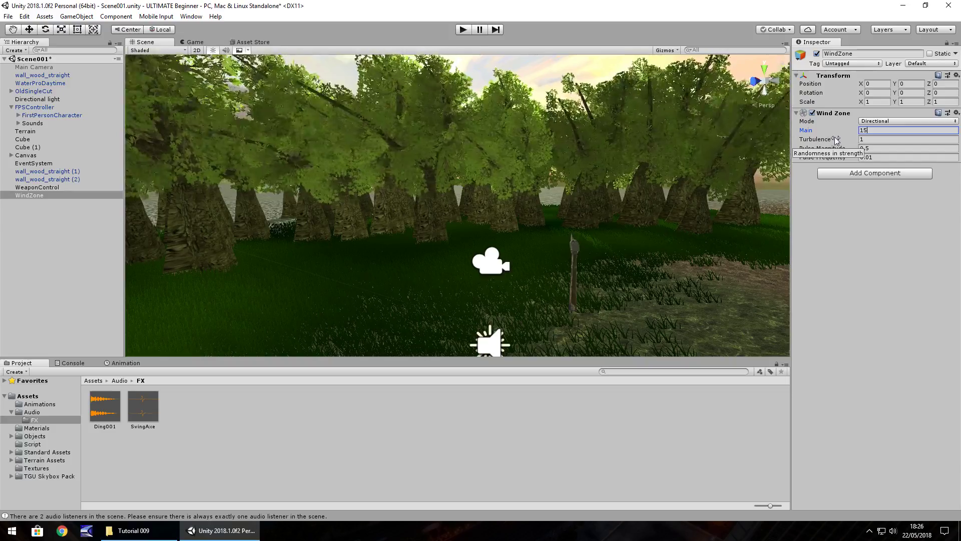
pyautogui.write('0')
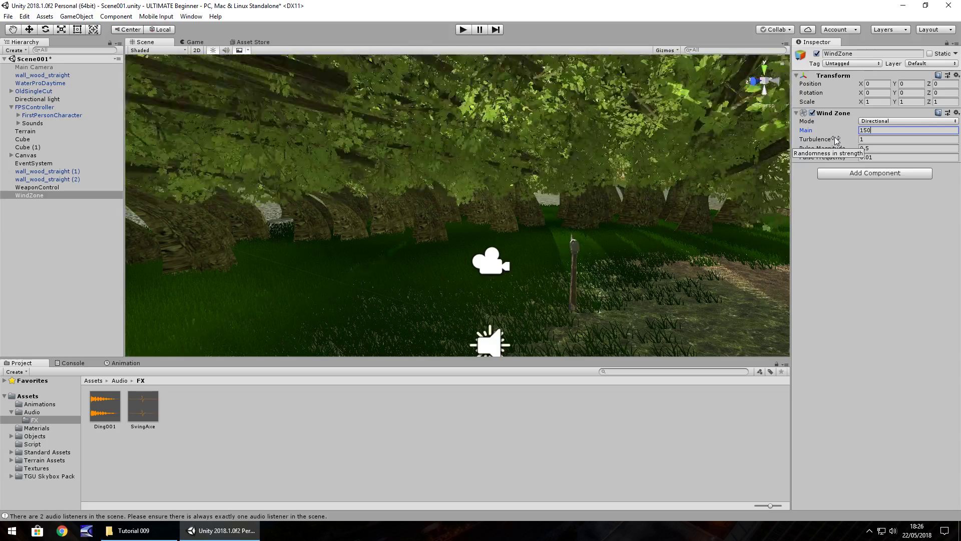
pyautogui.press('BackSpace')
pyautogui.press('BackSpace')
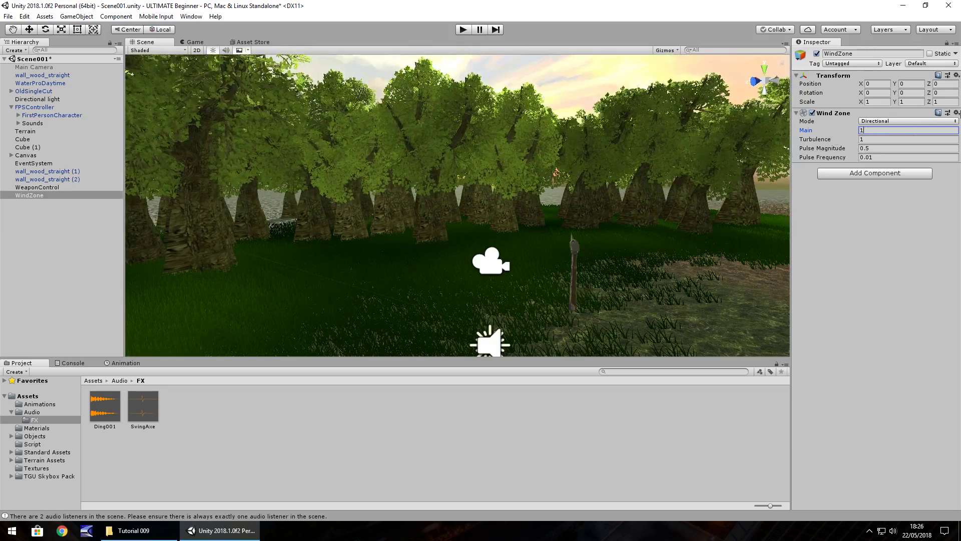
pyautogui.click(881, 138)
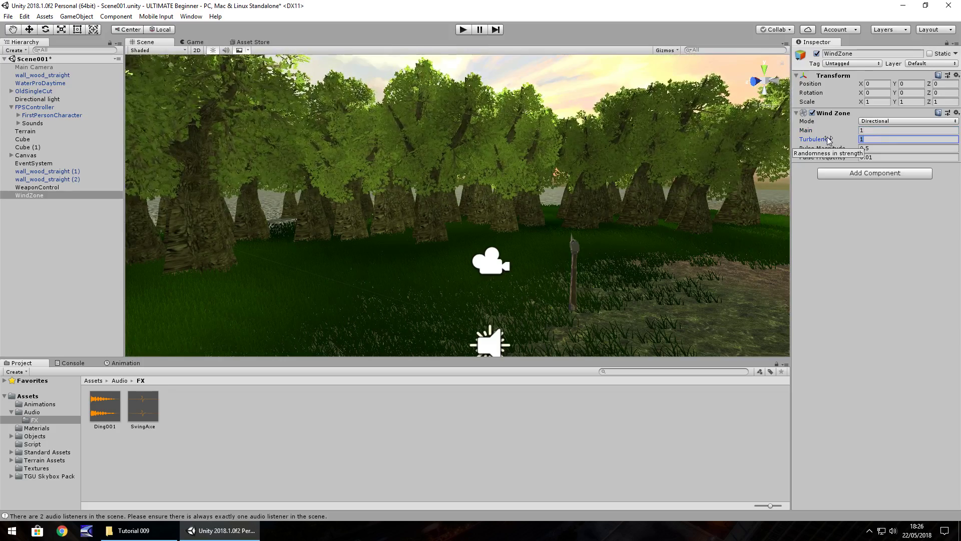
pyautogui.write('50')
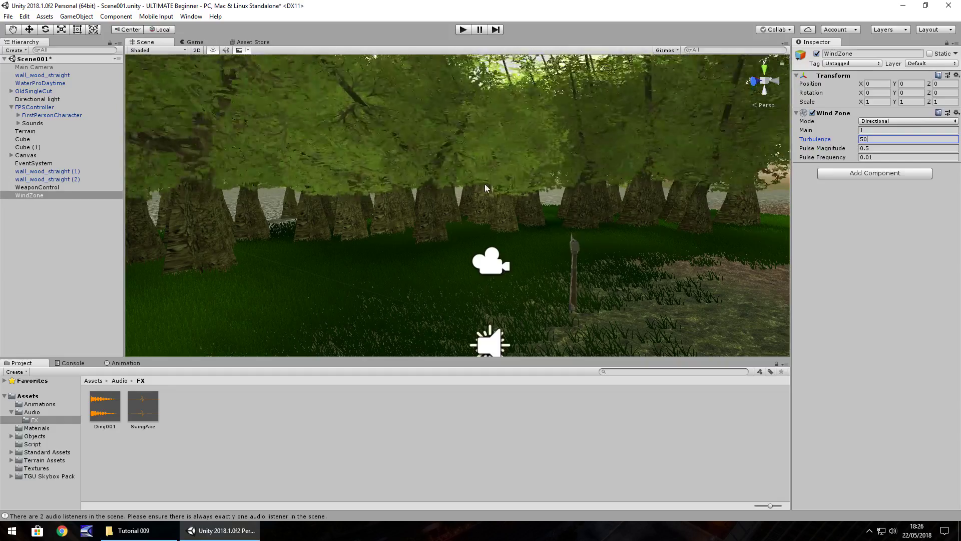
pyautogui.click(882, 130)
pyautogui.write('10')
pyautogui.moveTo(524, 157); pyautogui.dragTo(557, 176, button='right')
# - Set the Wind Zone's Main to 1 and Turbulence to 2
pyautogui.click(877, 131)
pyautogui.write('1')
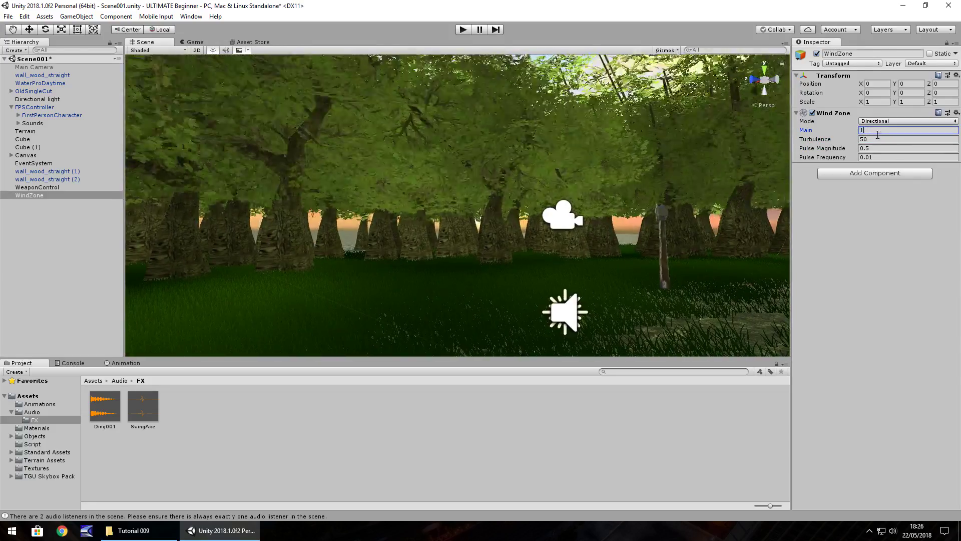
pyautogui.click(878, 139)
pyautogui.write('2')
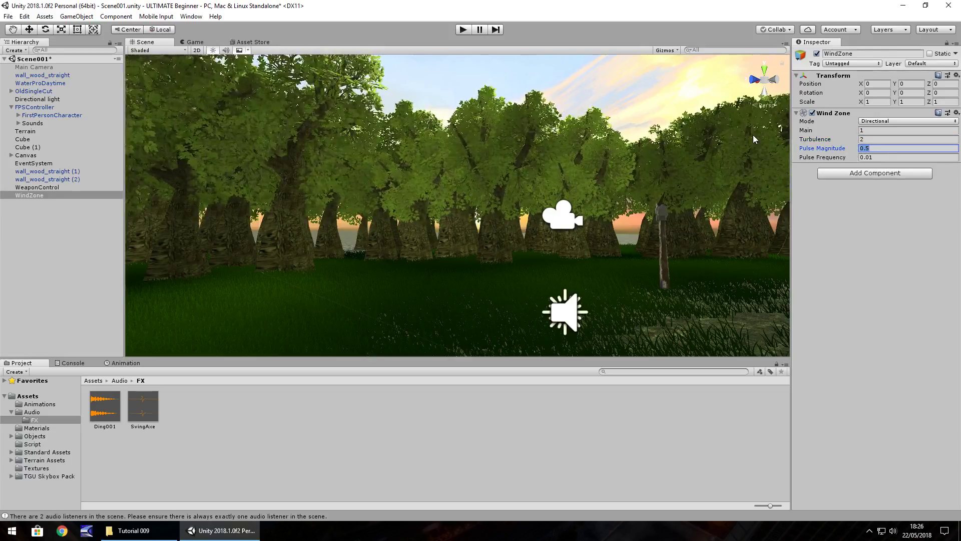
# - Try Pulse Magnitude 20 and a higher Pulse Frequency, then settle on 0.5 and 0.01
pyautogui.write('20')
pyautogui.press('Return')
pyautogui.write('0.5')
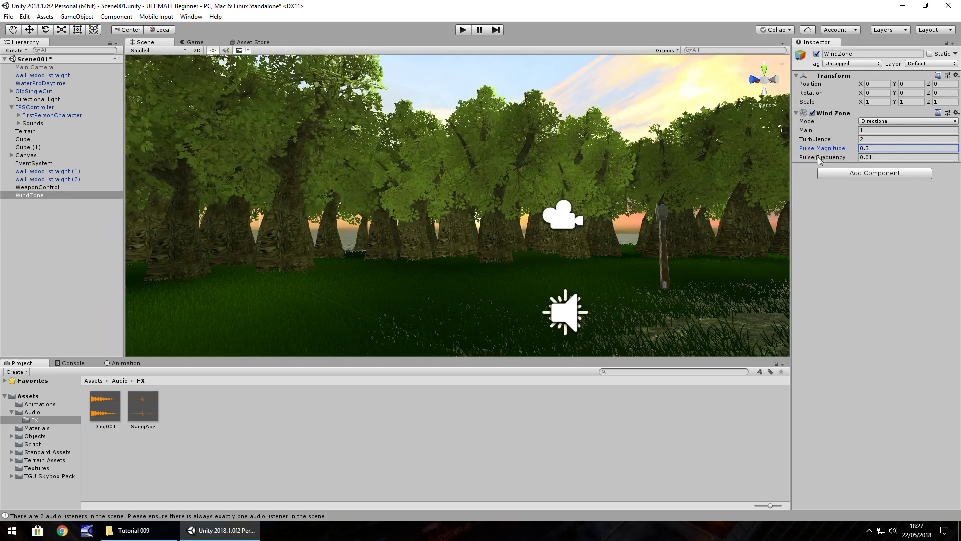
pyautogui.moveTo(819, 160); pyautogui.dragTo(867, 160)
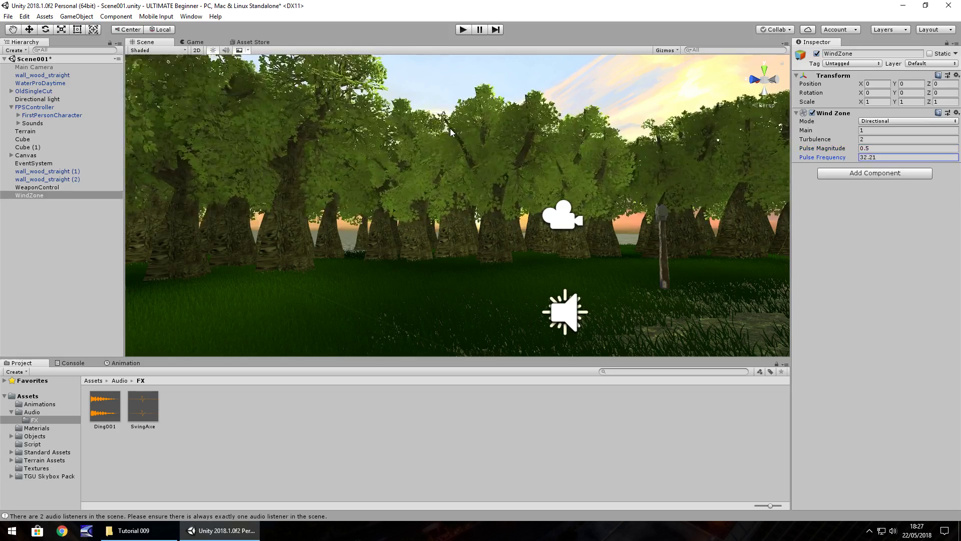
pyautogui.hotkey('ctrl', 'z')
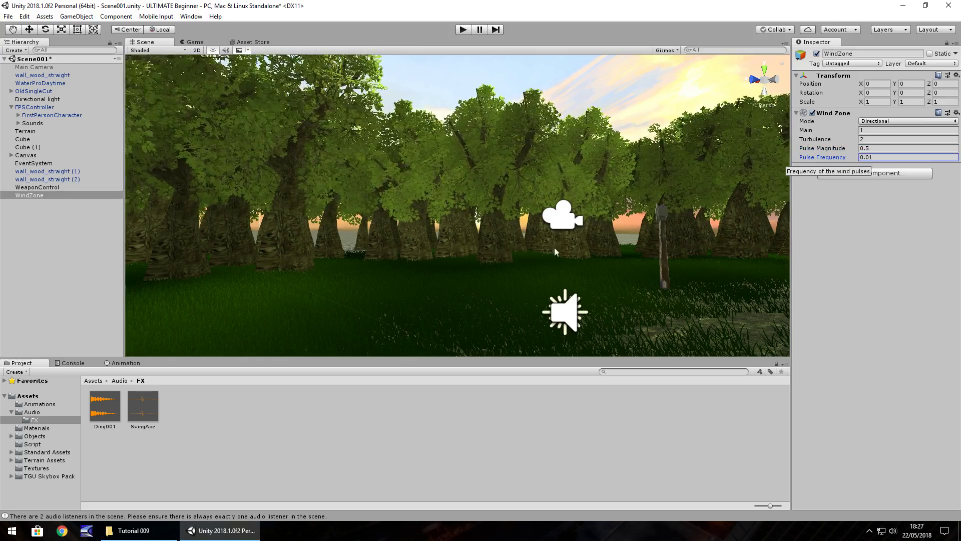
pyautogui.moveTo(337, 192); pyautogui.dragTo(357, 207, button='right')
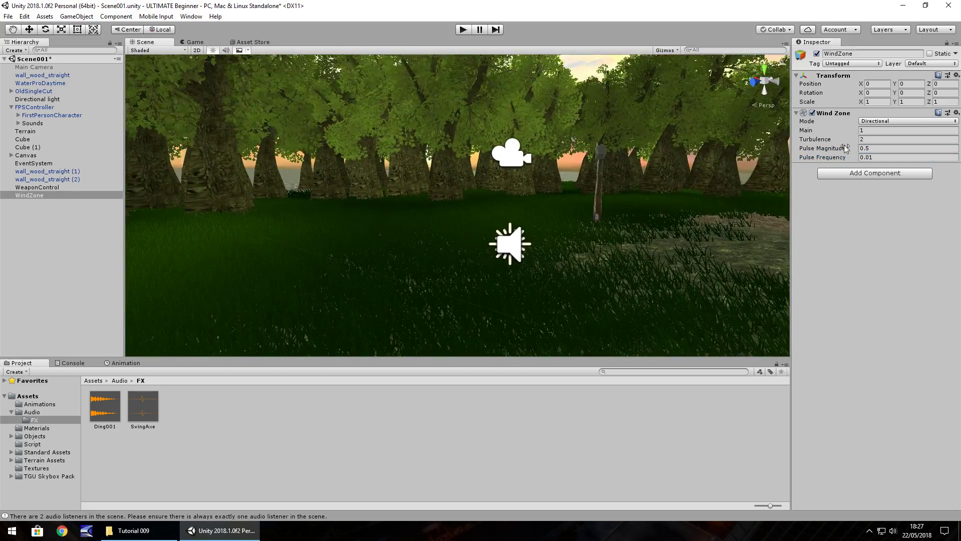
# - Switch the WindZone to Spherical mode and nest it under FPSController
pyautogui.click(888, 123)
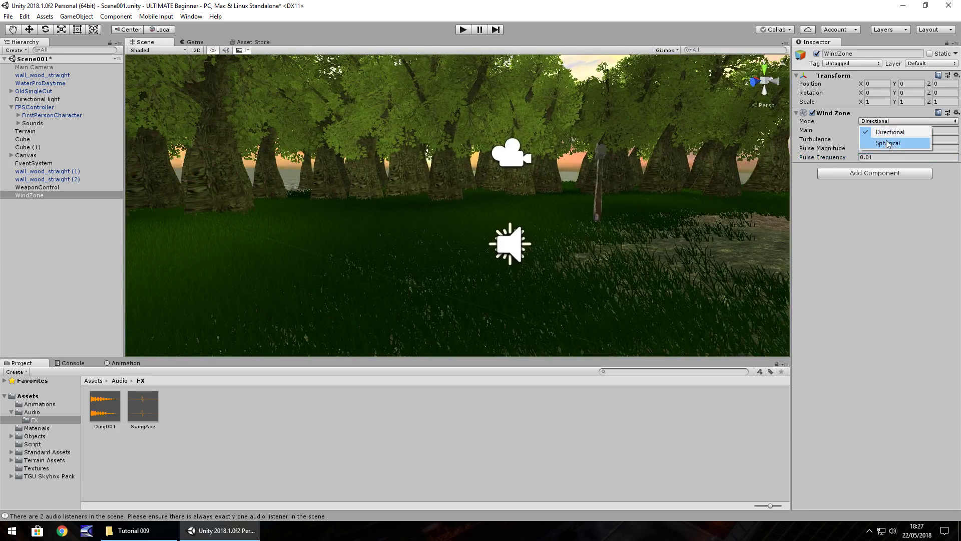
pyautogui.click(889, 144)
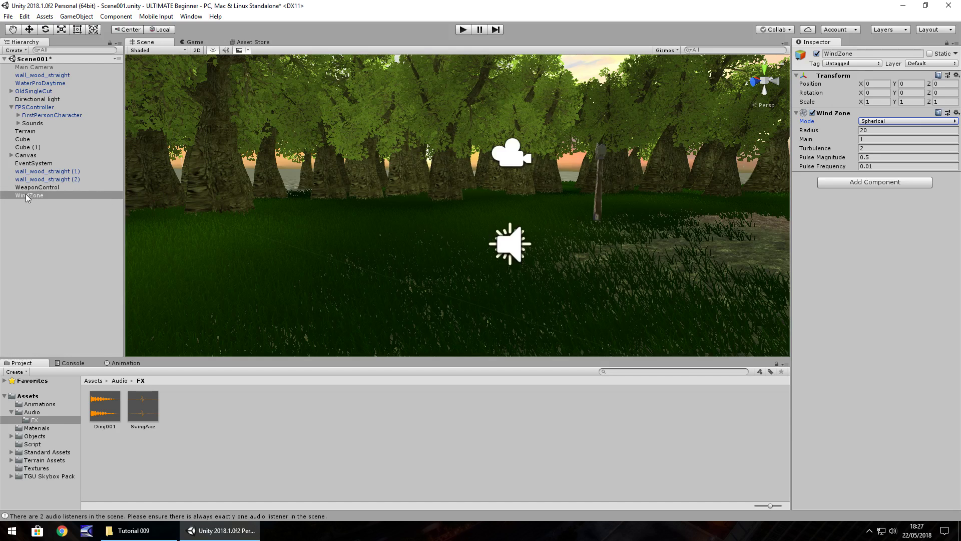
pyautogui.moveTo(25, 194); pyautogui.dragTo(73, 146)
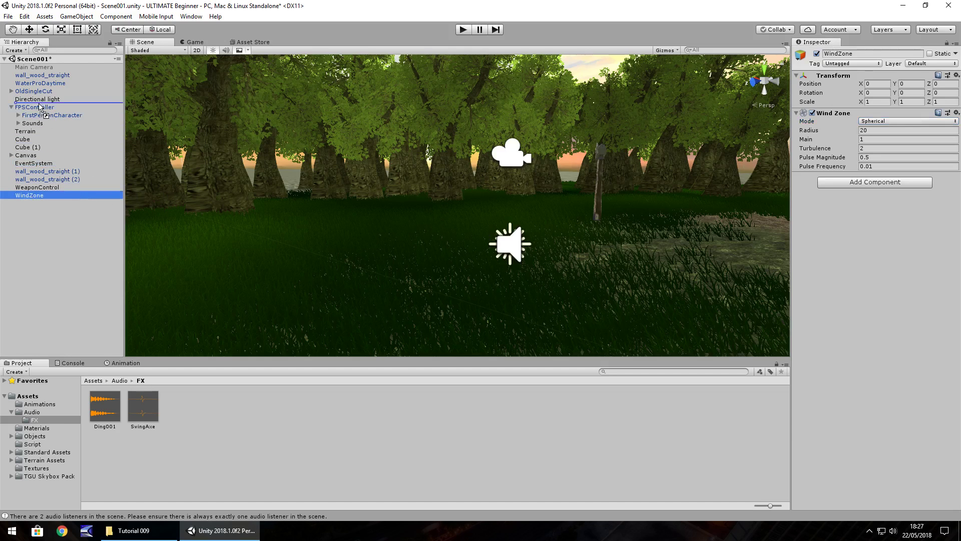
pyautogui.moveTo(31, 109); pyautogui.dragTo(31, 110)
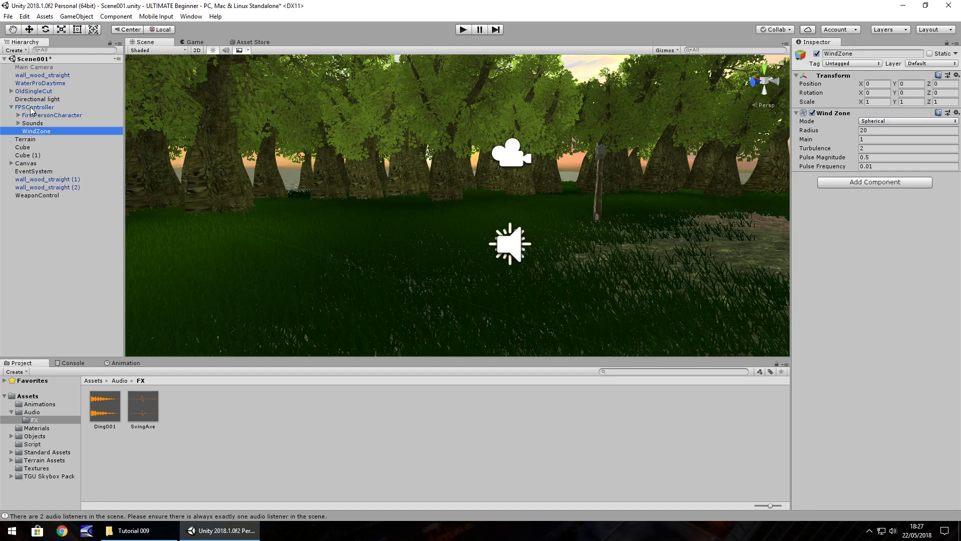
# - Enter play mode and walk the player into the trees and back out
pyautogui.click(462, 30)
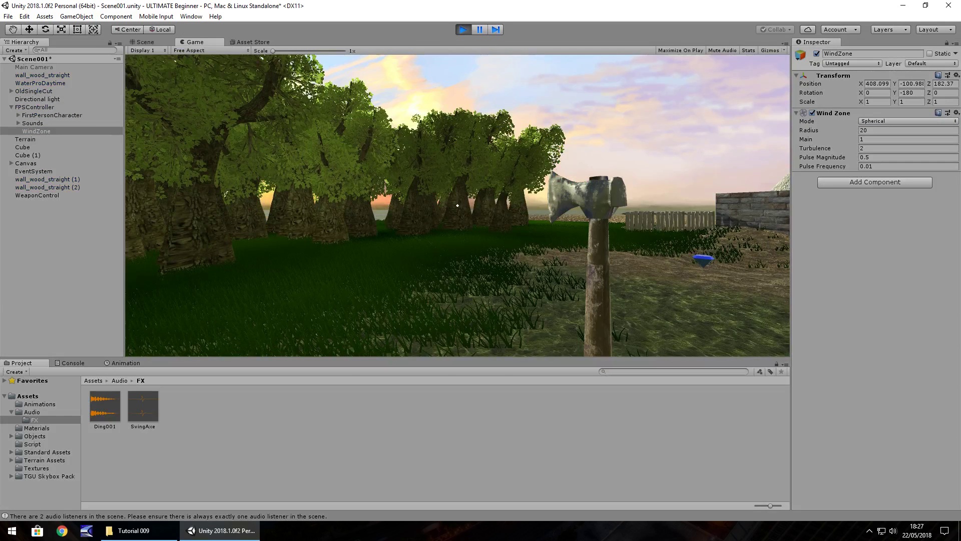
pyautogui.press('w')
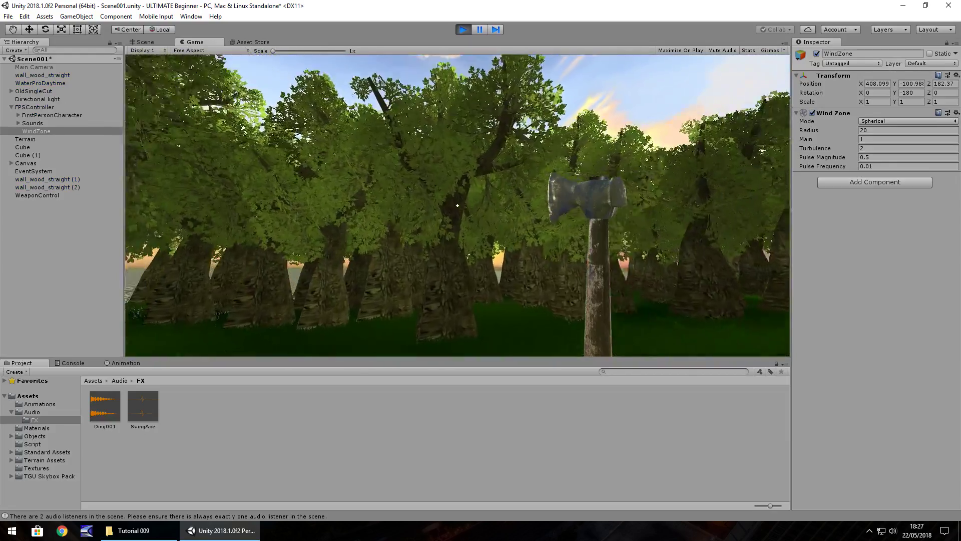
pyautogui.press('w')
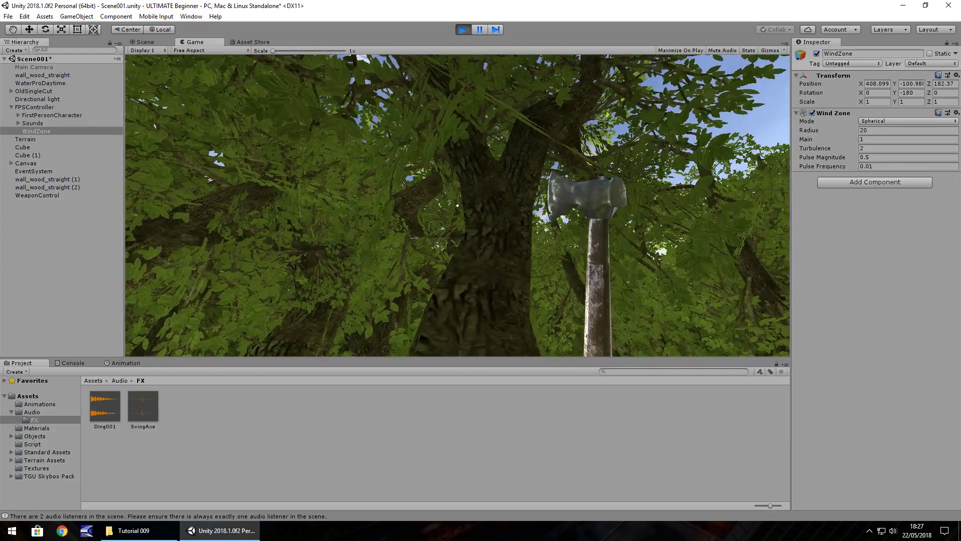
pyautogui.press('s')
pyautogui.press('Escape')
# - Set the spherical wind Radius to 500 and return to the Game view
pyautogui.click(810, 130)
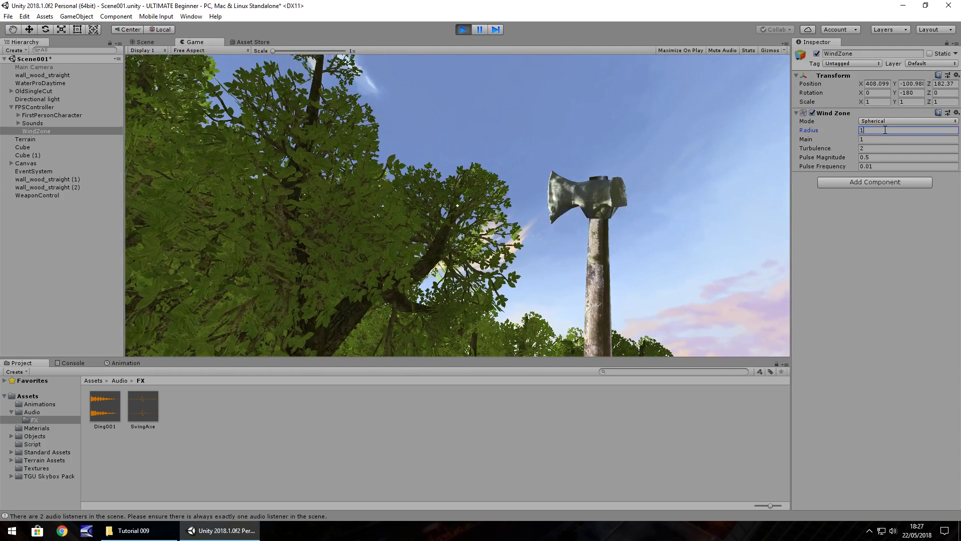
pyautogui.write('1000')
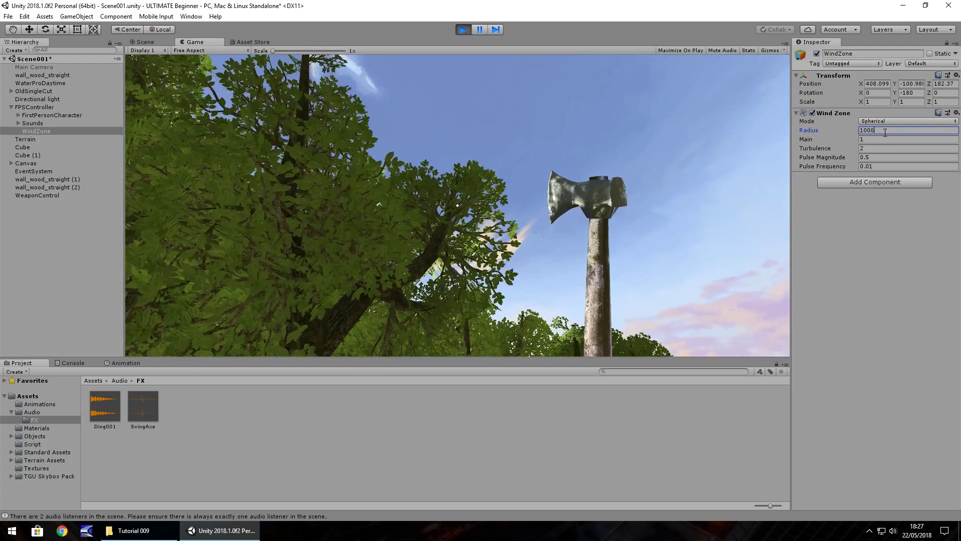
pyautogui.press('BackSpace')
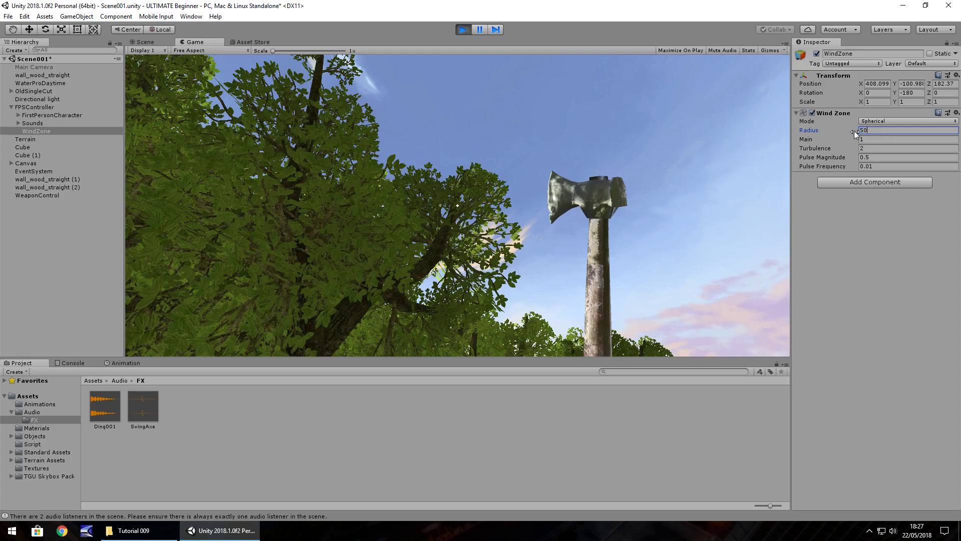
pyautogui.write('0')
pyautogui.click(584, 178)
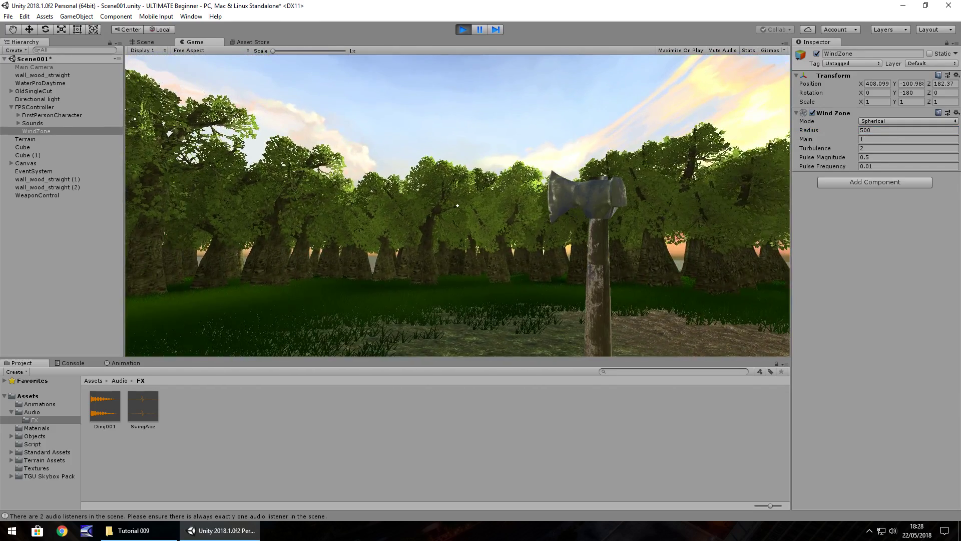
# - Set the Wind Zone radius to 200 and walk toward the trees in the running game
pyautogui.click(879, 131)
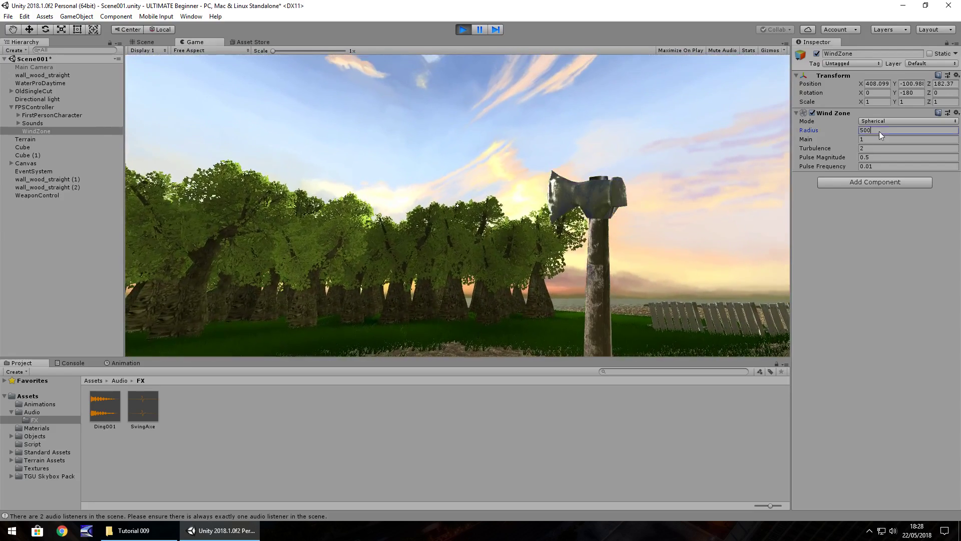
pyautogui.write('20')
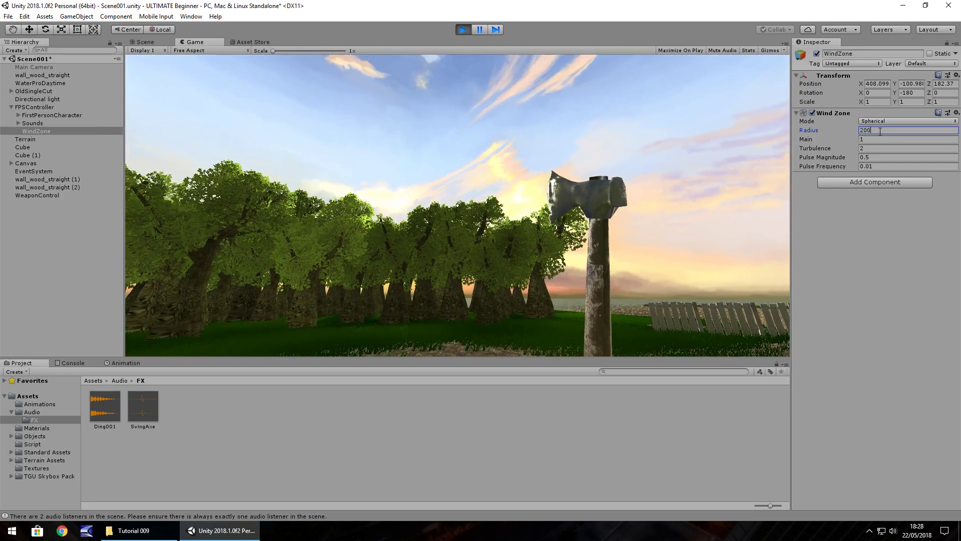
pyautogui.click(371, 245)
pyautogui.press('w')
pyautogui.press('w')
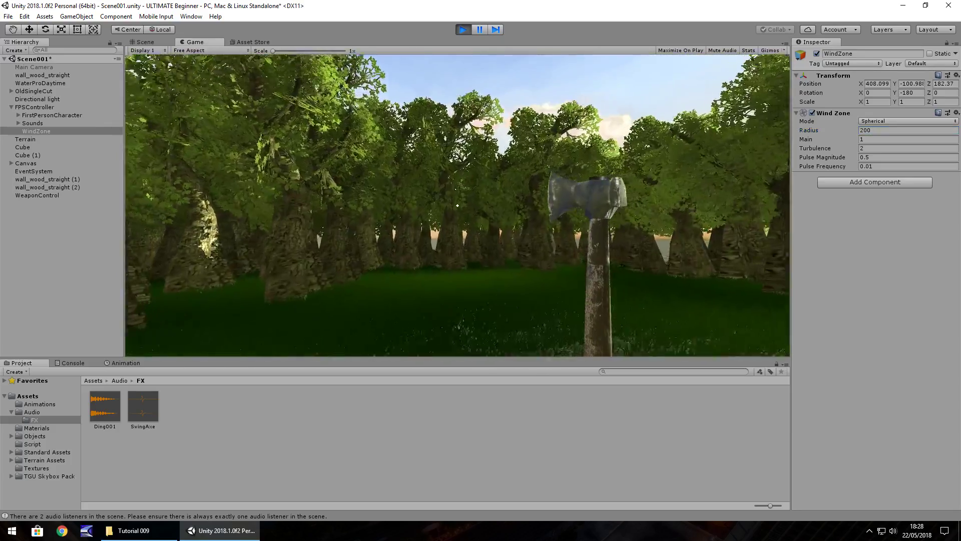
pyautogui.press('w')
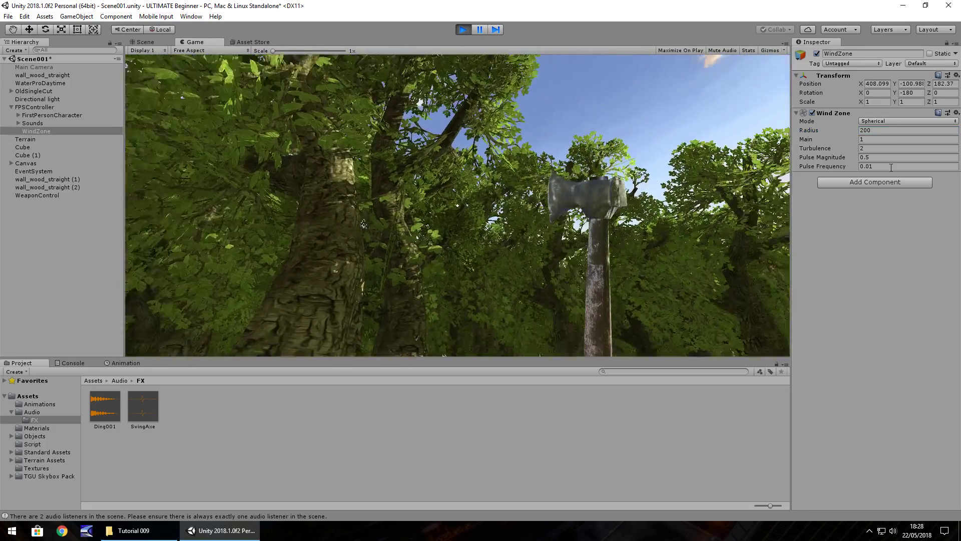
# - Raise the radius through 300 and 400 to 500, then watch the trees sway
pyautogui.click(887, 129)
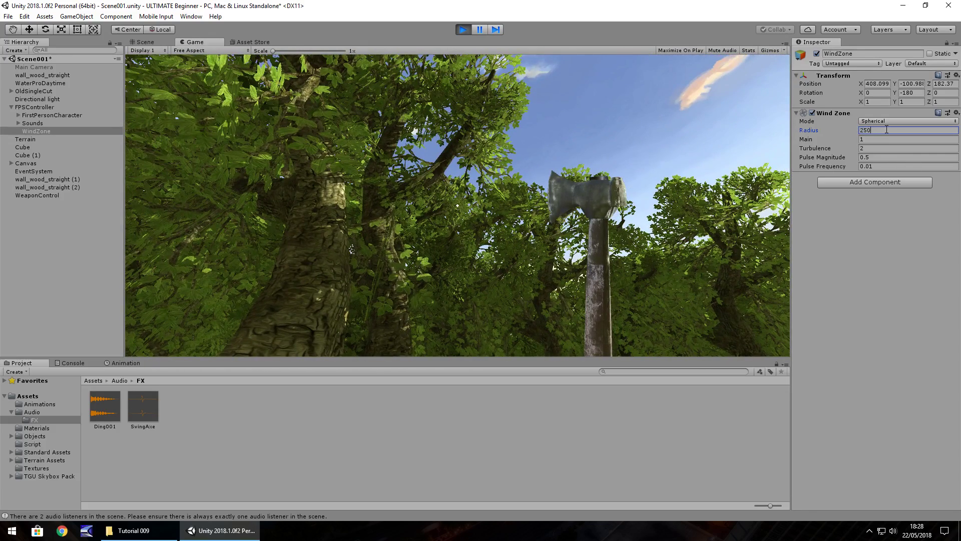
pyautogui.write('300')
pyautogui.press('BackSpace')
pyautogui.press('BackSpace')
pyautogui.press('BackSpace')
pyautogui.write('400')
pyautogui.press('Return')
pyautogui.write('500')
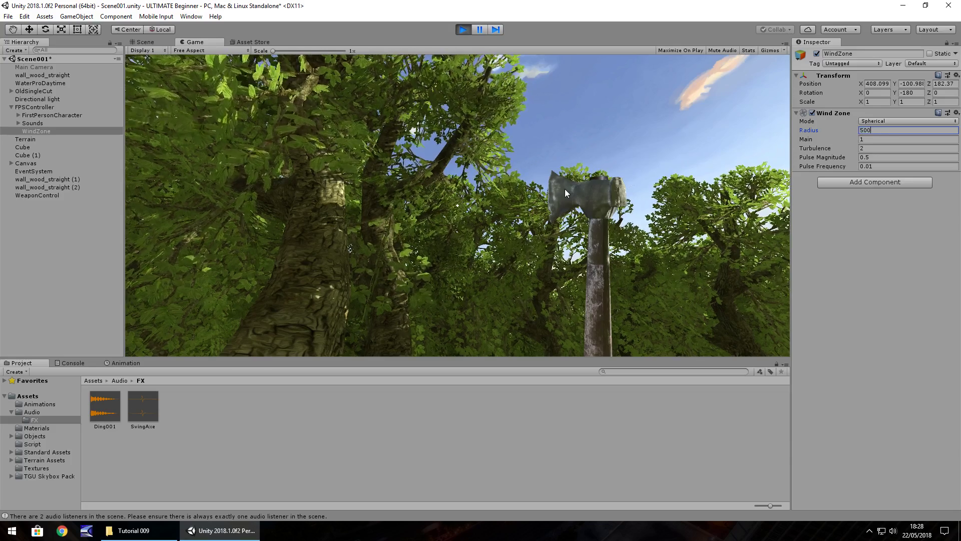
pyautogui.click(565, 188)
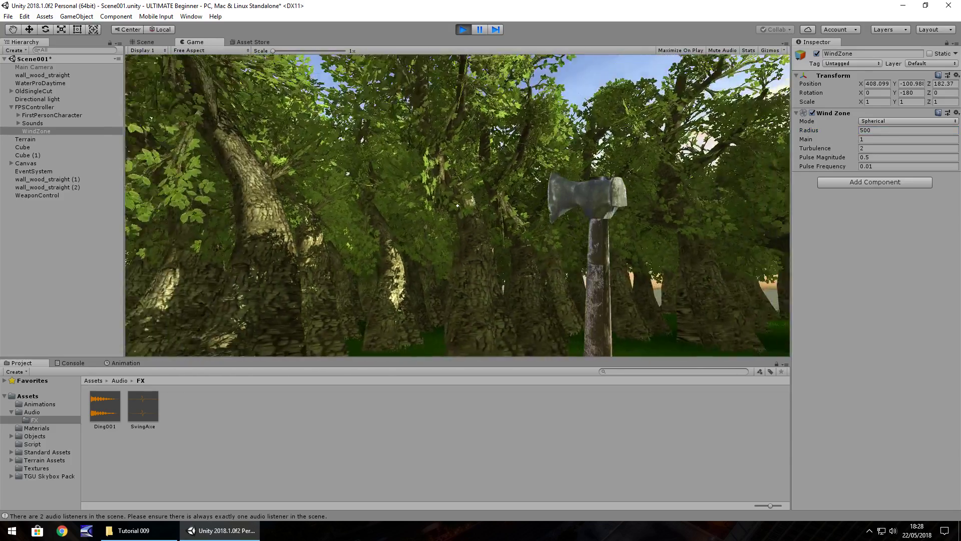
# - Stop Play mode and set the WindZone position to 0, 0, 0
pyautogui.hotkey('ctrl', 'p')
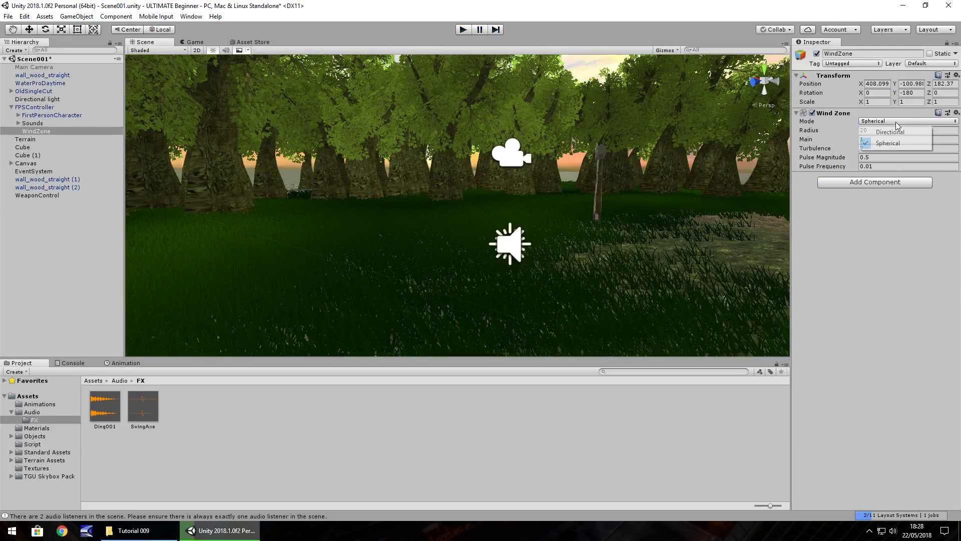
pyautogui.doubleClick(37, 131)
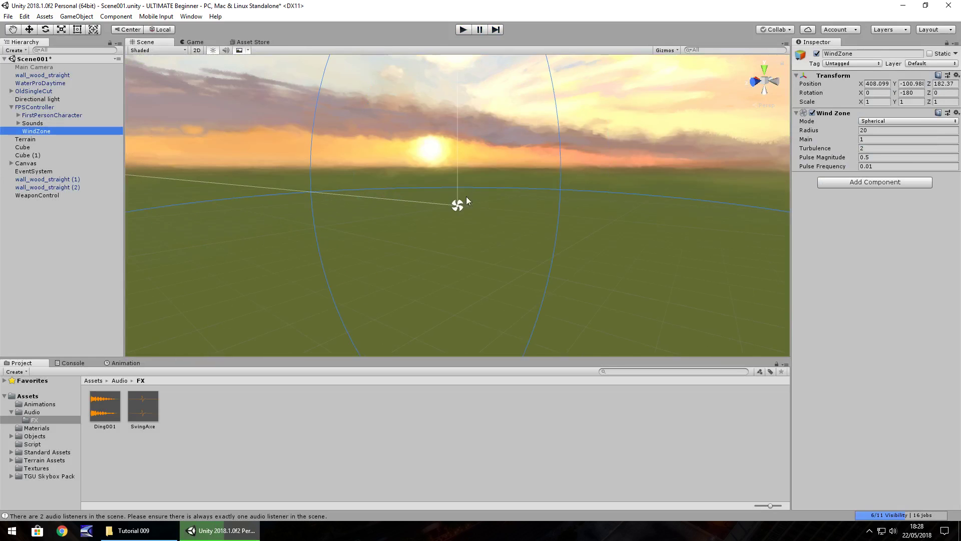
pyautogui.click(880, 84)
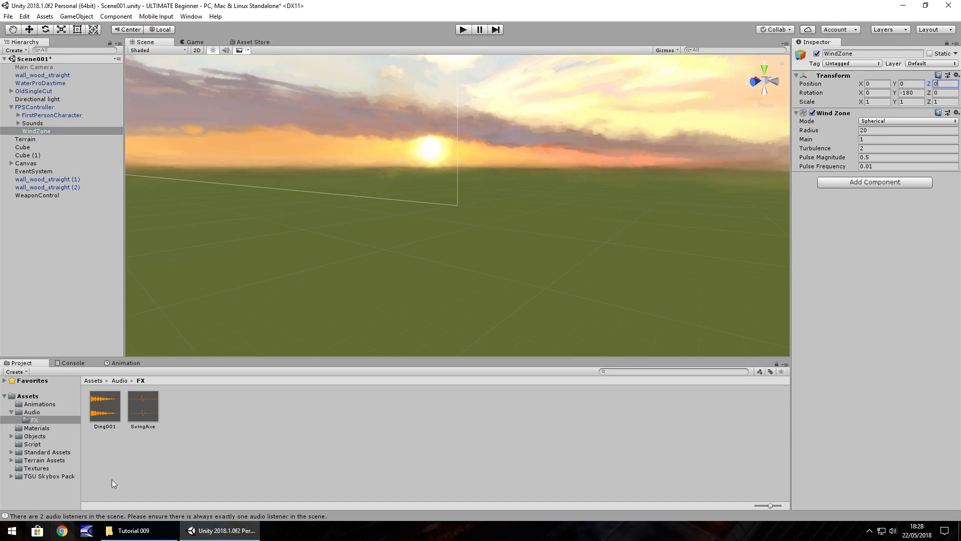
# - Frame the WindZone and orbit above its wind sphere in the forest clearing
pyautogui.doubleClick(49, 131)
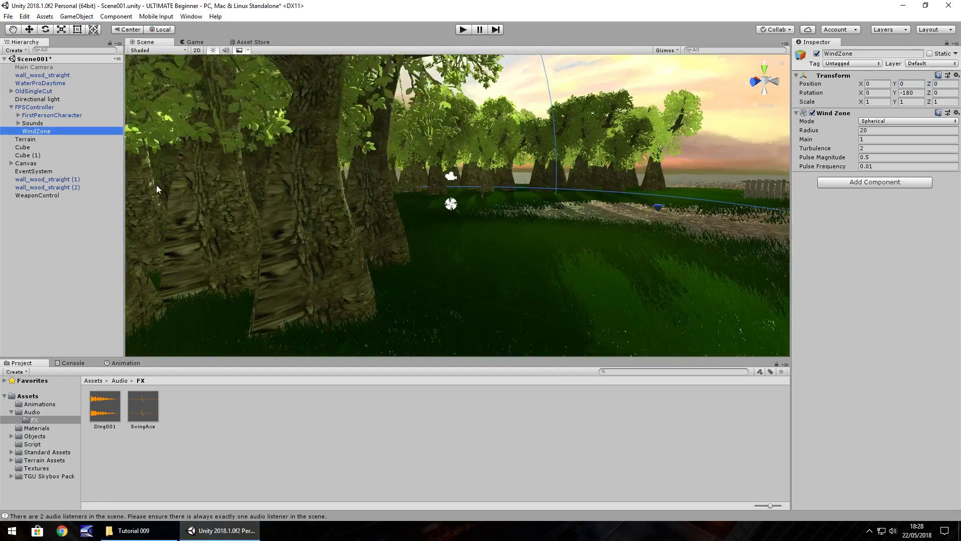
pyautogui.keyDown('alt'); pyautogui.moveTo(602, 207); pyautogui.dragTo(478, 262); pyautogui.keyUp('alt')
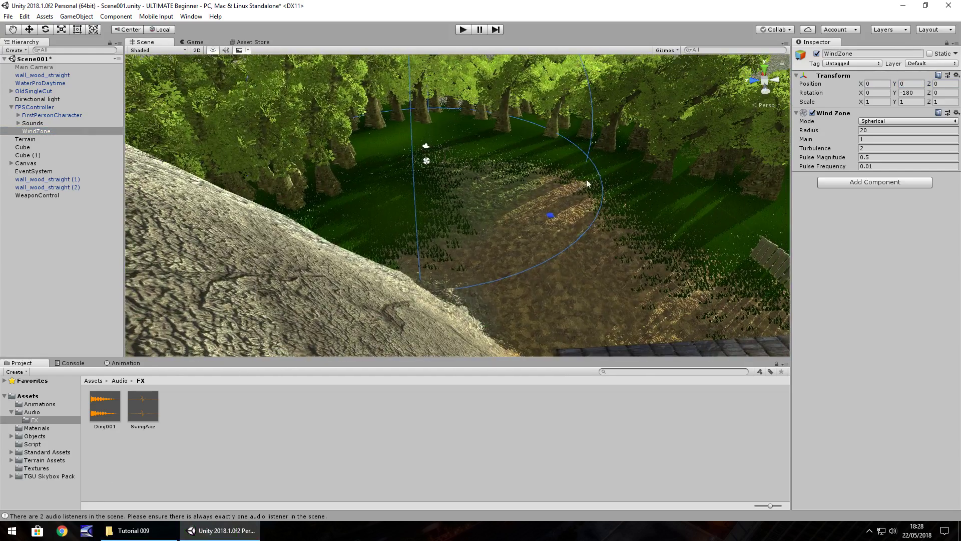
pyautogui.keyDown('alt'); pyautogui.moveTo(290, 175); pyautogui.dragTo(482, 280); pyautogui.keyUp('alt')
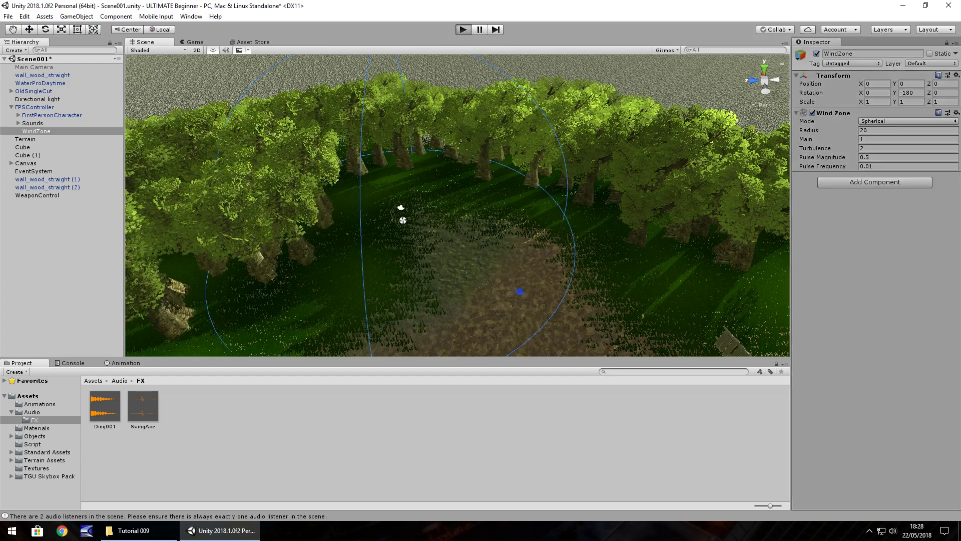
pyautogui.press('w')
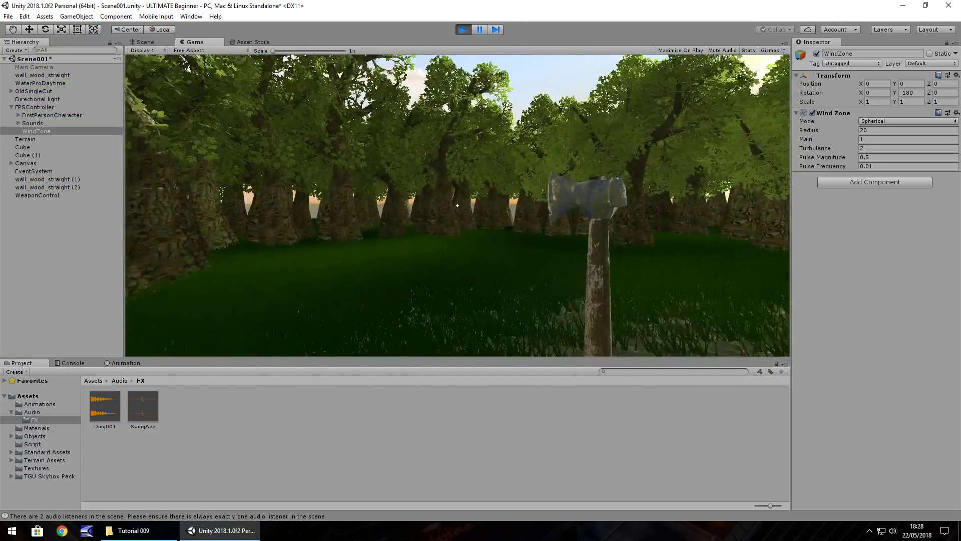
pyautogui.press('w')
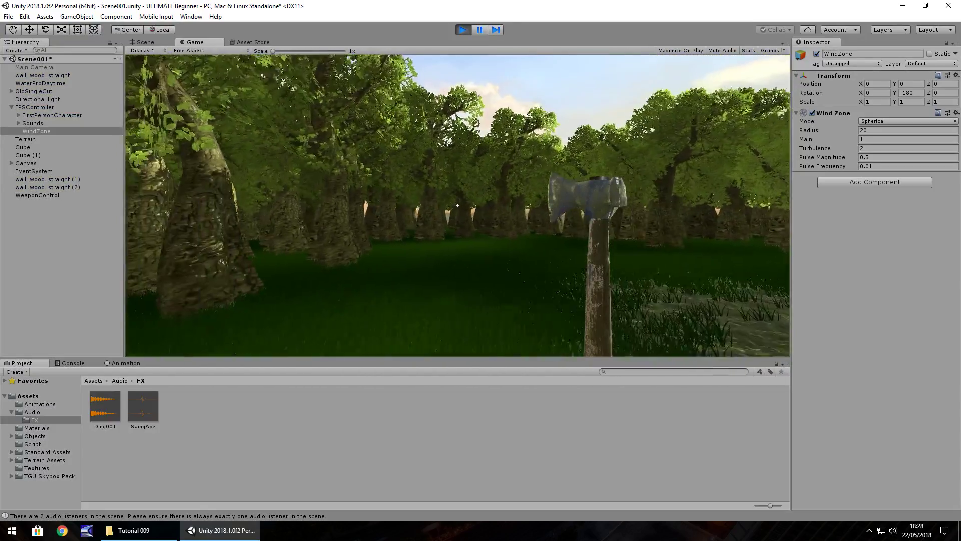
pyautogui.press('w')
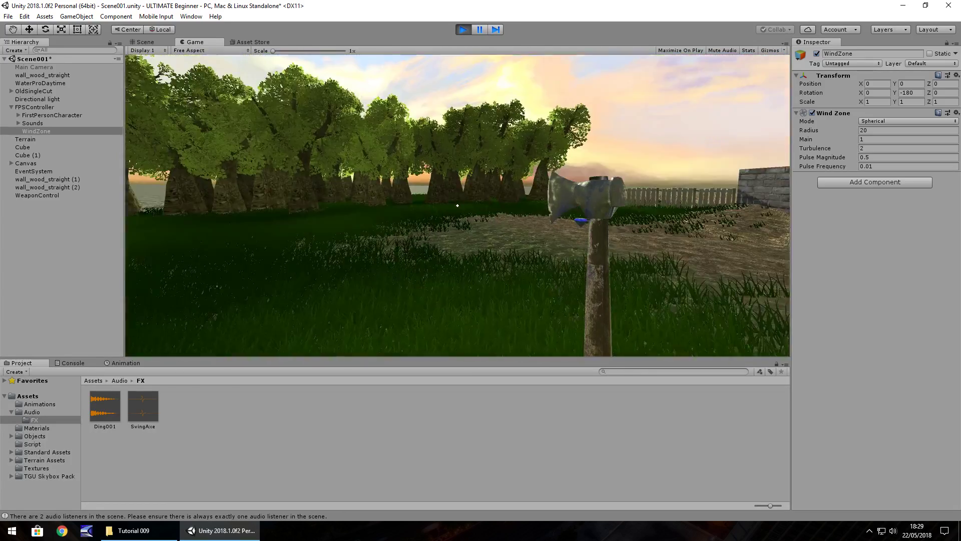
pyautogui.press('w')
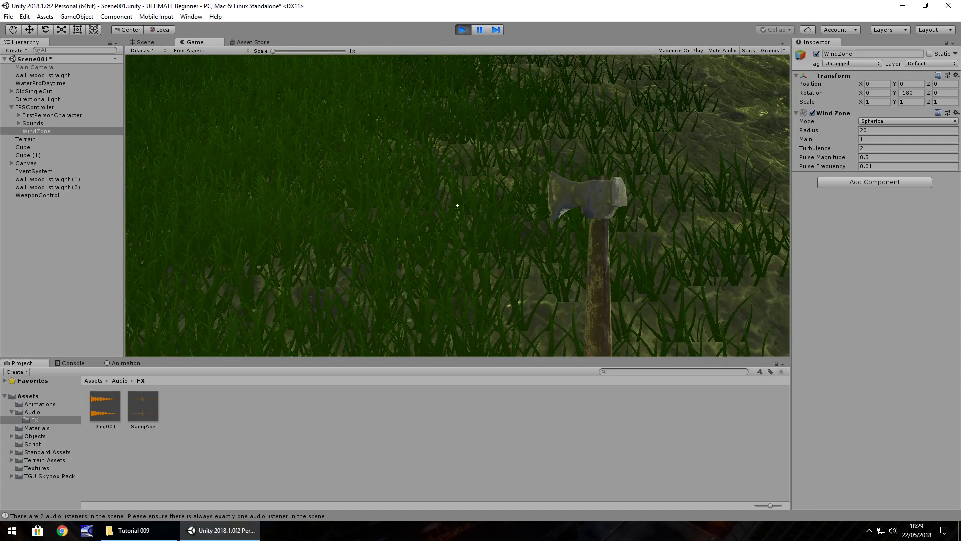
pyautogui.hotkey('ctrl', 'p')
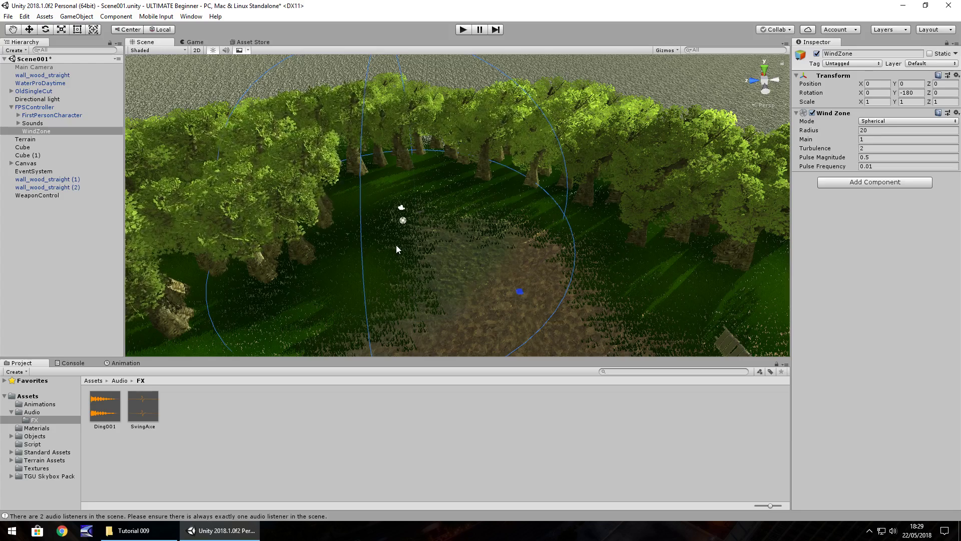
# - Change the Wind Zone Mode from Spherical to Directional
pyautogui.click(896, 120)
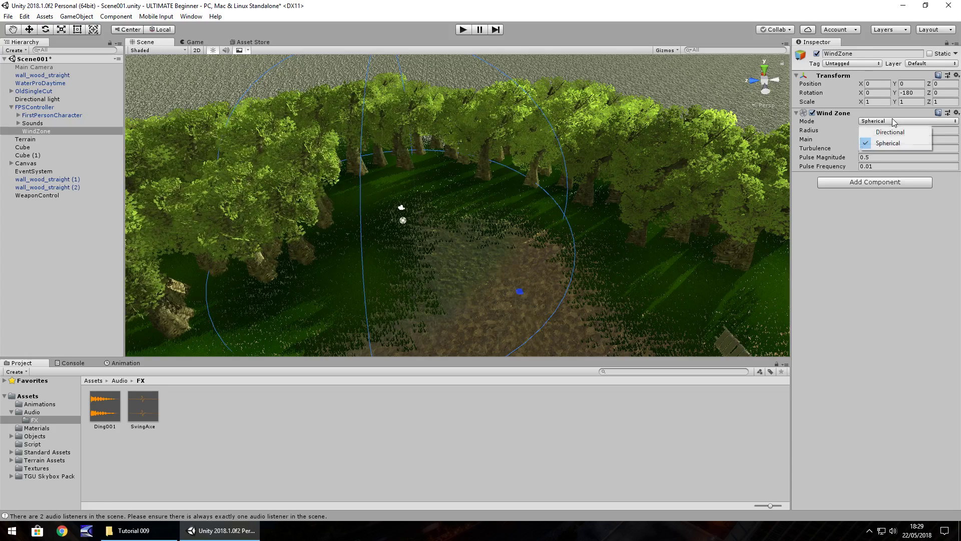
pyautogui.click(889, 130)
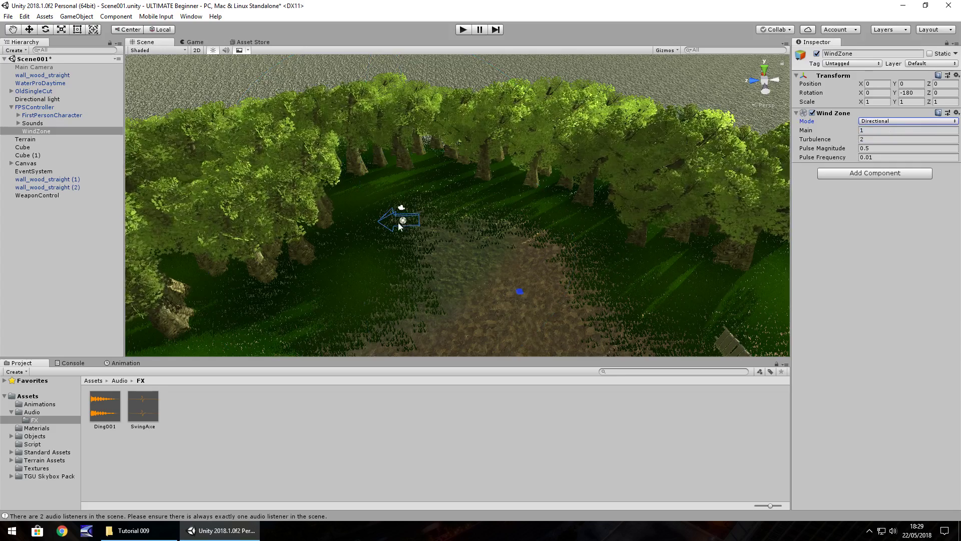
pyautogui.click(29, 30)
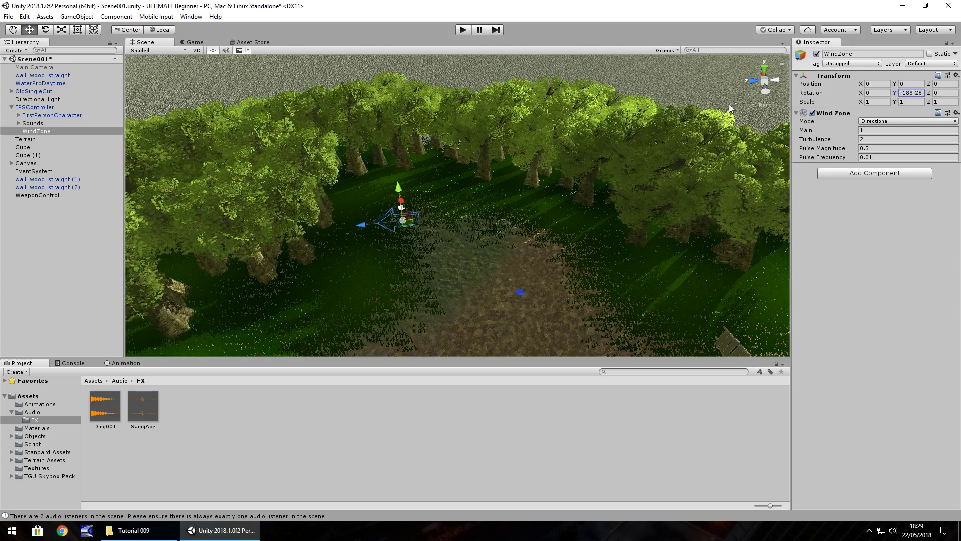
# - Test-rotate the WindZone around Y, undo back to -180, and view it beside the hill
pyautogui.moveTo(895, 94); pyautogui.dragTo(349, 239)
pyautogui.hotkey('ctrl', 'z')
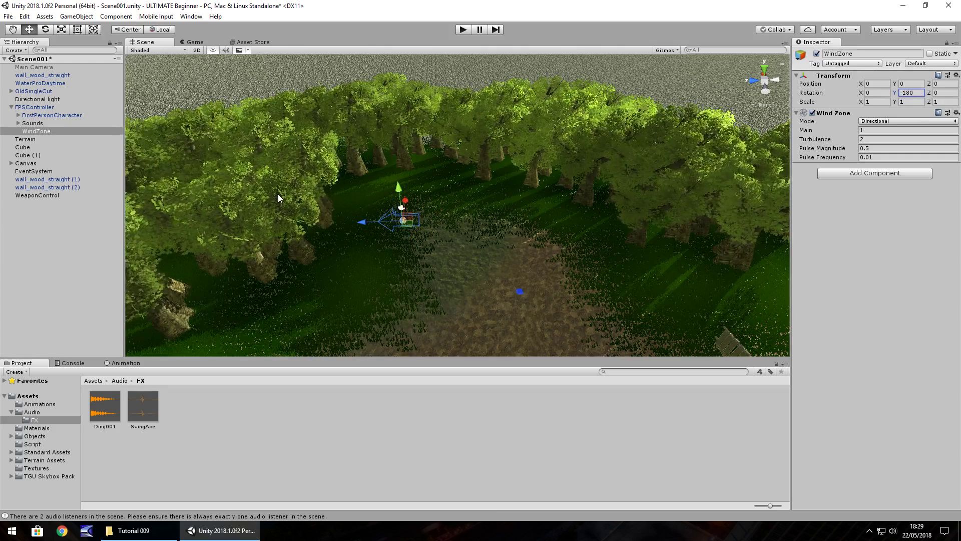
pyautogui.moveTo(287, 209); pyautogui.dragTo(455, 196, button='right')
pyautogui.scroll(-3, 470, 266)
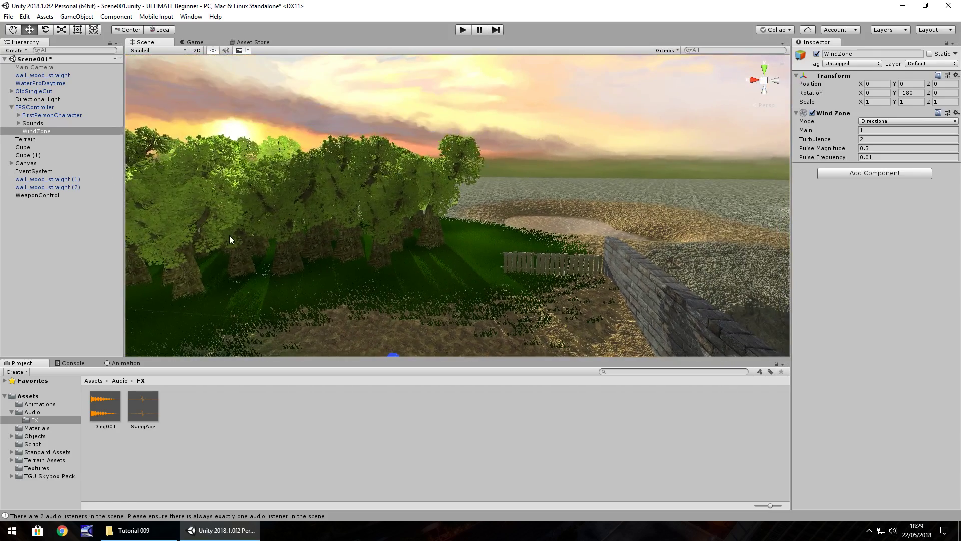
pyautogui.moveTo(305, 229); pyautogui.dragTo(419, 201, button='right')
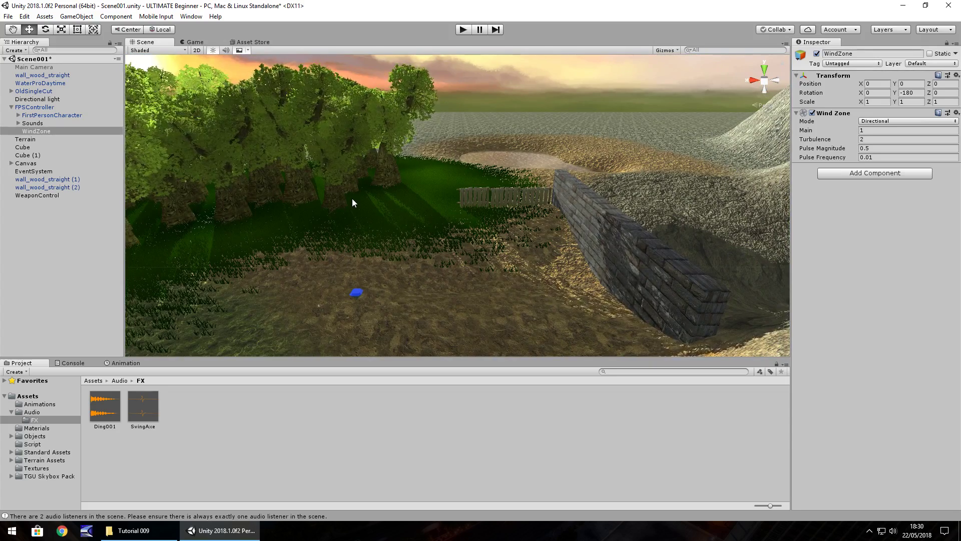
pyautogui.moveTo(352, 198); pyautogui.dragTo(263, 233, button='right')
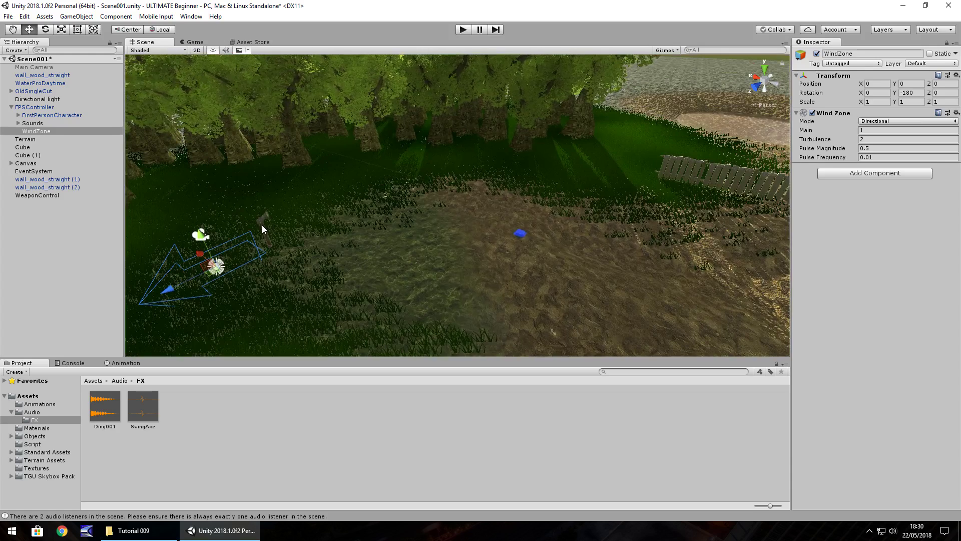
pyautogui.click(461, 30)
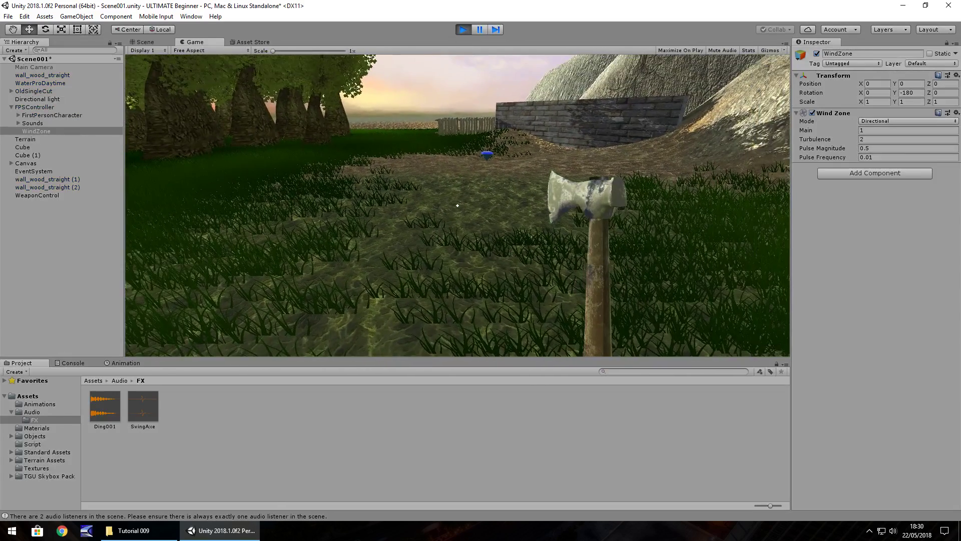
pyautogui.click(457, 205)
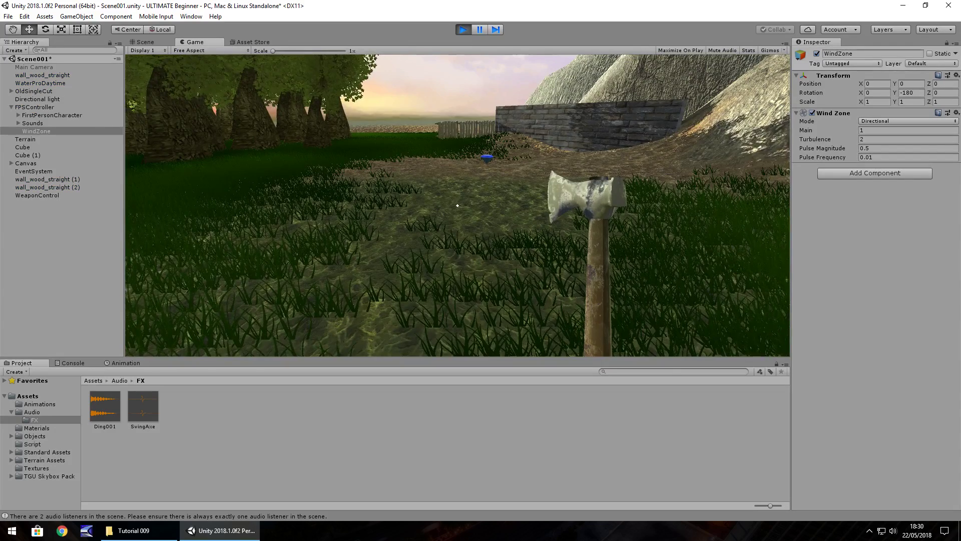
pyautogui.click(457, 205)
pyautogui.hotkey('ctrl', 'p')
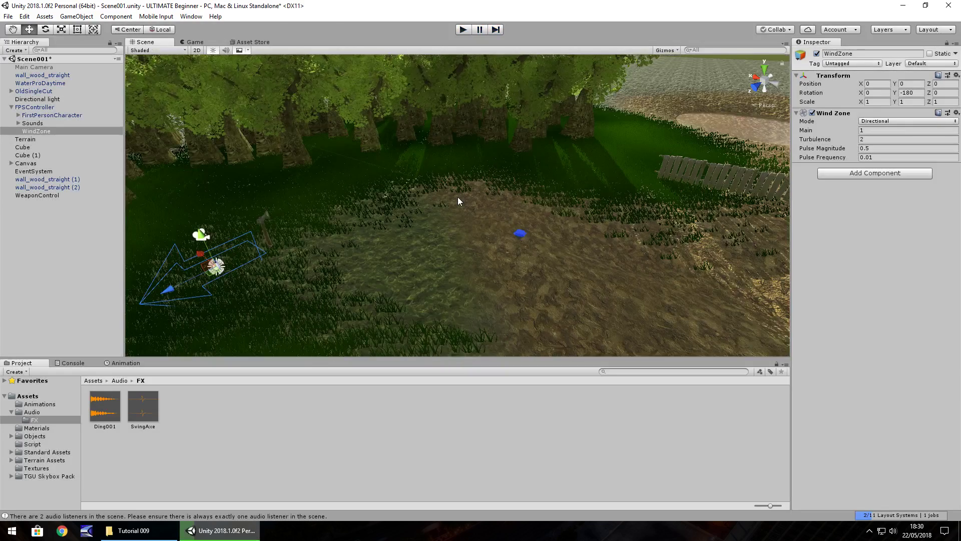